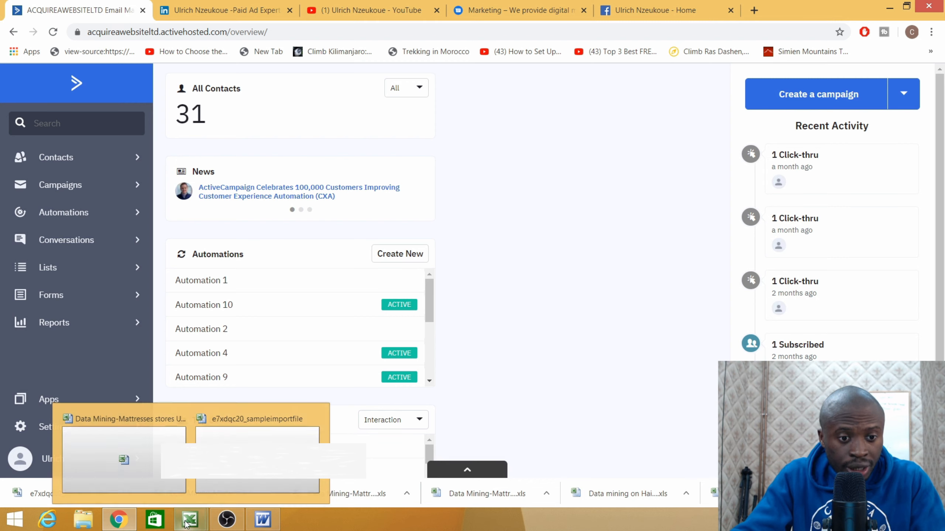
- Bring the Data Mining-Mattresses stores UK spreadsheet to the front in Excel
{"action": "left_click", "coordinate": [123, 428]}
- Scroll through the mattress stores contact list, then return to the ActiveCampaign dashboard
{"action": "scroll", "coordinate": [632, 260], "scroll_direction": "up", "scroll_amount": 5}
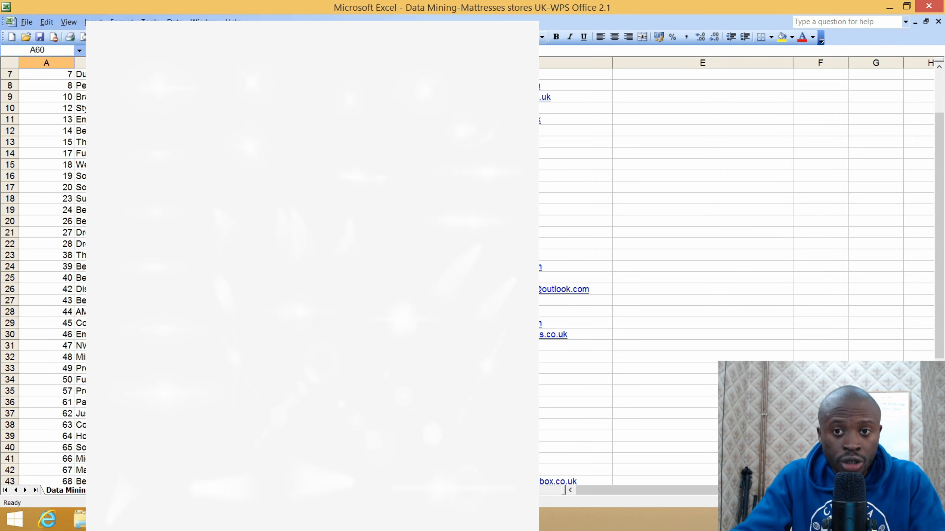
{"action": "scroll", "coordinate": [632, 260], "scroll_direction": "down", "scroll_amount": 11}
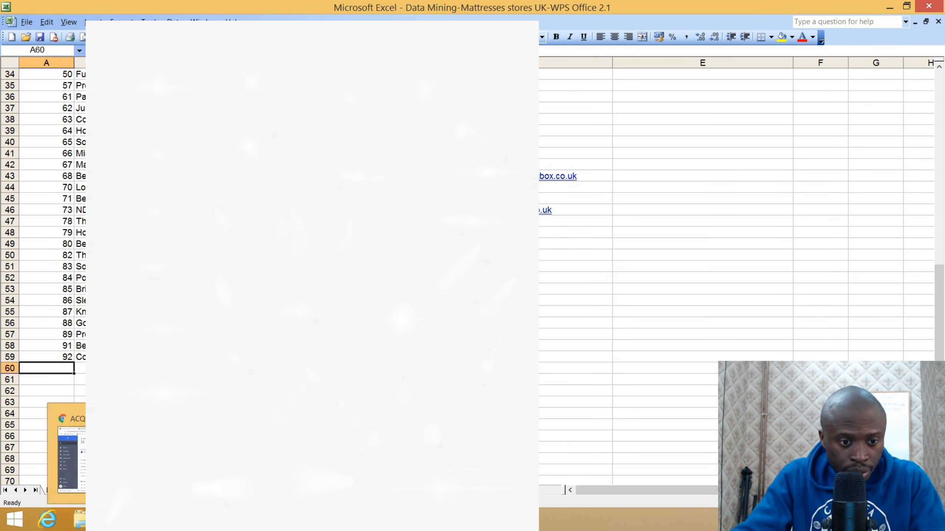
{"action": "left_click", "coordinate": [112, 519]}
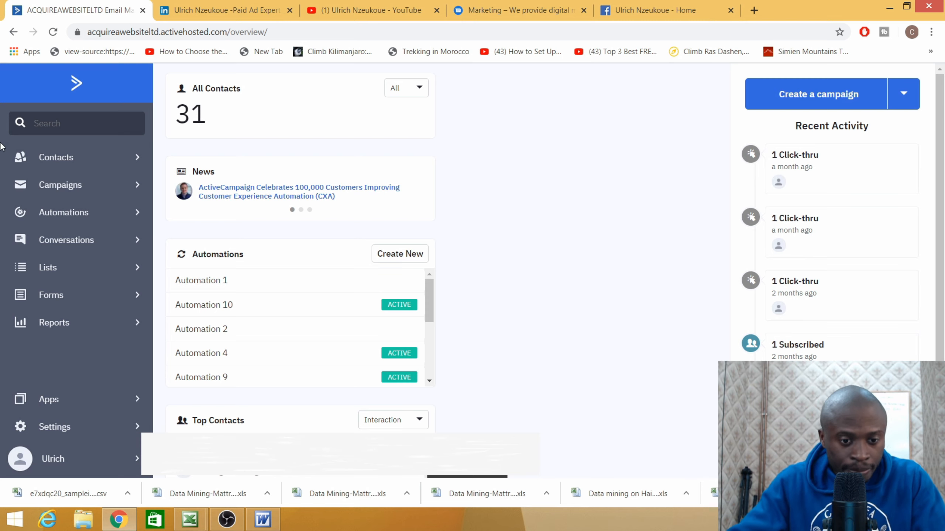
- Reopen the mattress stores spreadsheet and scroll down its rows and back up to row 1
{"action": "mouse_move", "coordinate": [189, 519]}
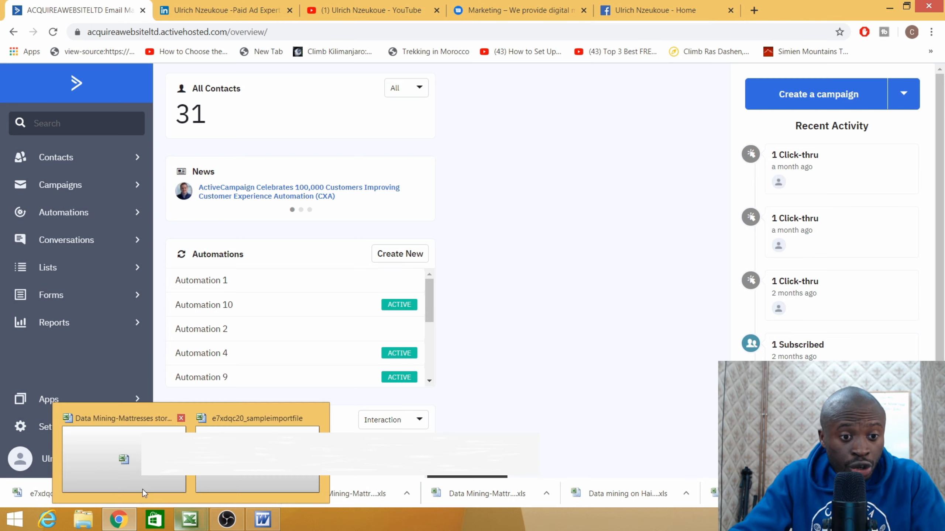
{"action": "left_click", "coordinate": [143, 491]}
{"action": "scroll", "coordinate": [699, 223], "scroll_direction": "up", "scroll_amount": 11}
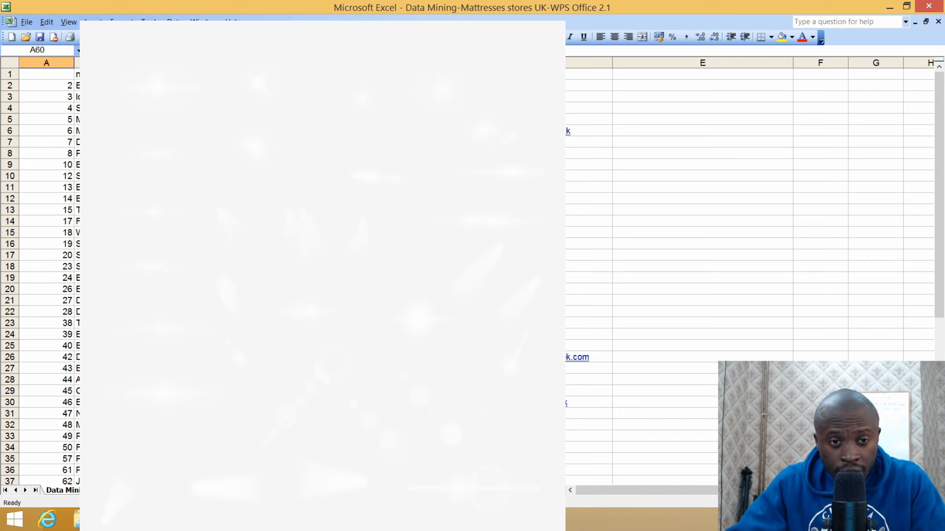
{"action": "scroll", "coordinate": [669, 275], "scroll_direction": "down", "scroll_amount": 3}
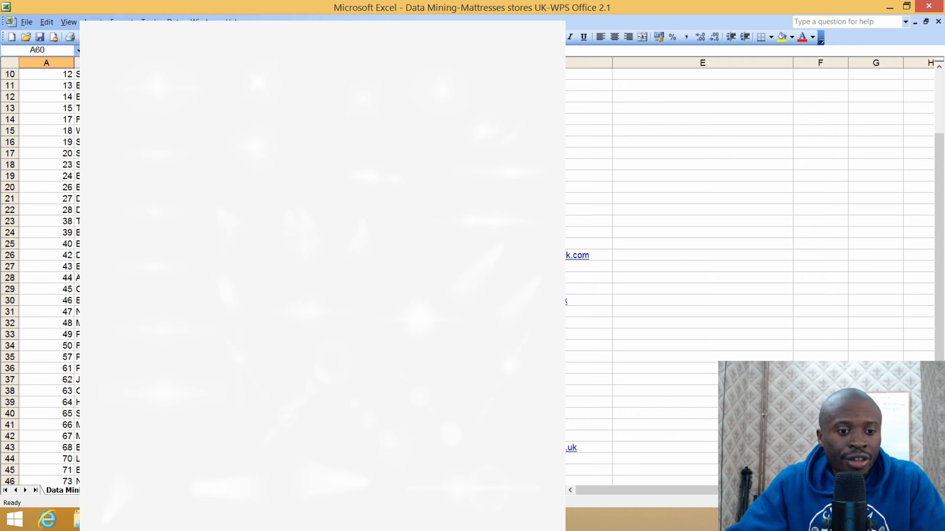
{"action": "scroll", "coordinate": [669, 275], "scroll_direction": "down", "scroll_amount": 6}
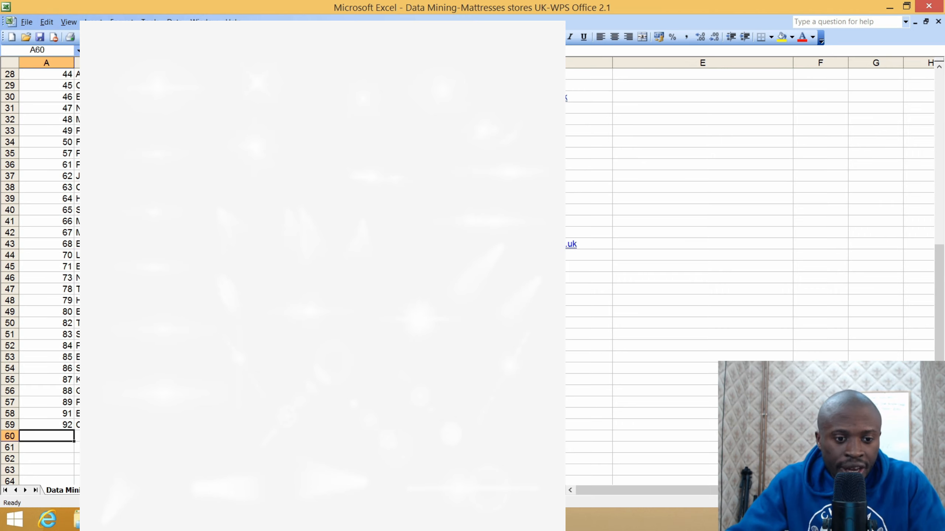
{"action": "scroll", "coordinate": [670, 260], "scroll_direction": "up", "scroll_amount": 7}
{"action": "scroll", "coordinate": [670, 260], "scroll_direction": "up", "scroll_amount": 2}
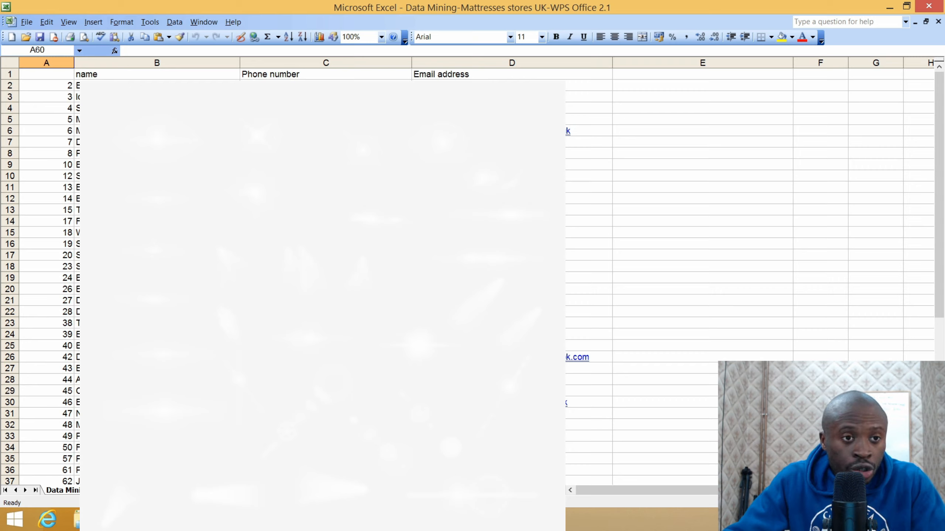
- Inspect the first store's name, phone number and email in B2, C2 and D2, dismissing the link error
{"action": "left_click", "coordinate": [157, 86]}
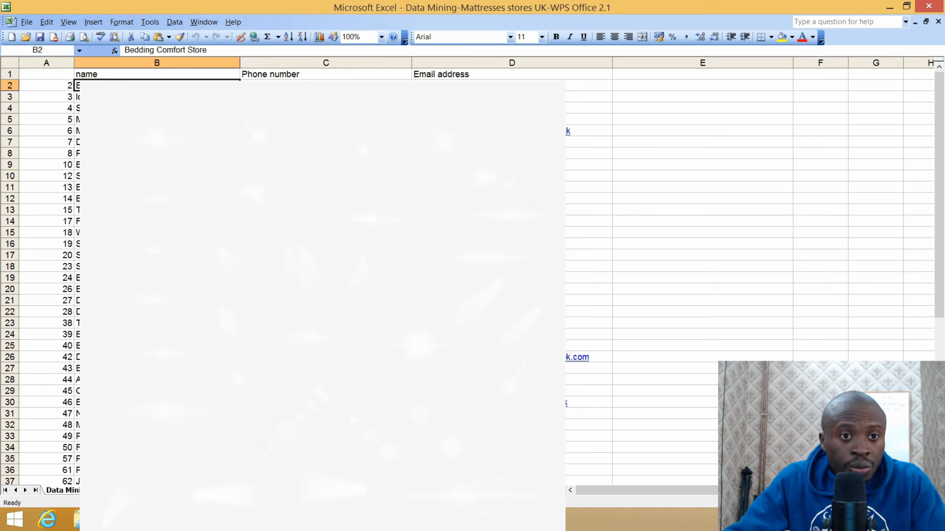
{"action": "left_click", "coordinate": [326, 86]}
{"action": "left_click", "coordinate": [516, 86]}
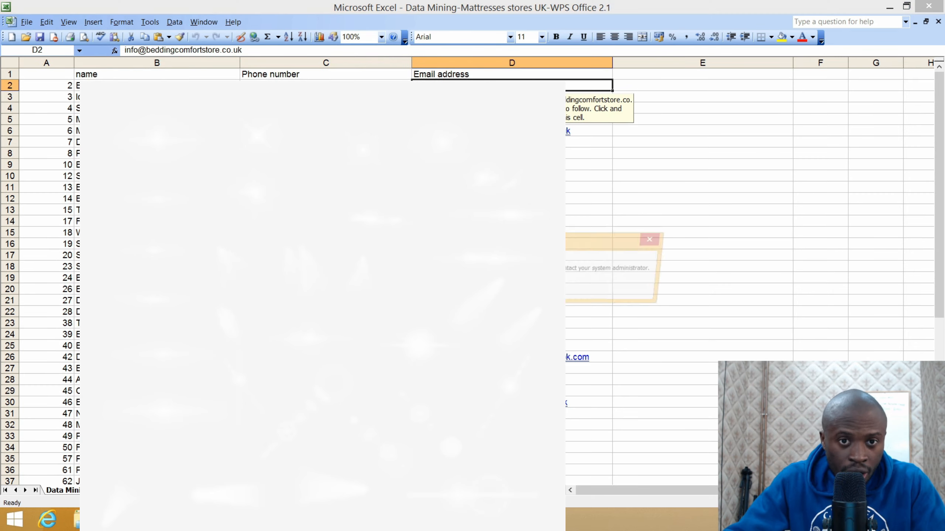
{"action": "left_click", "coordinate": [473, 290]}
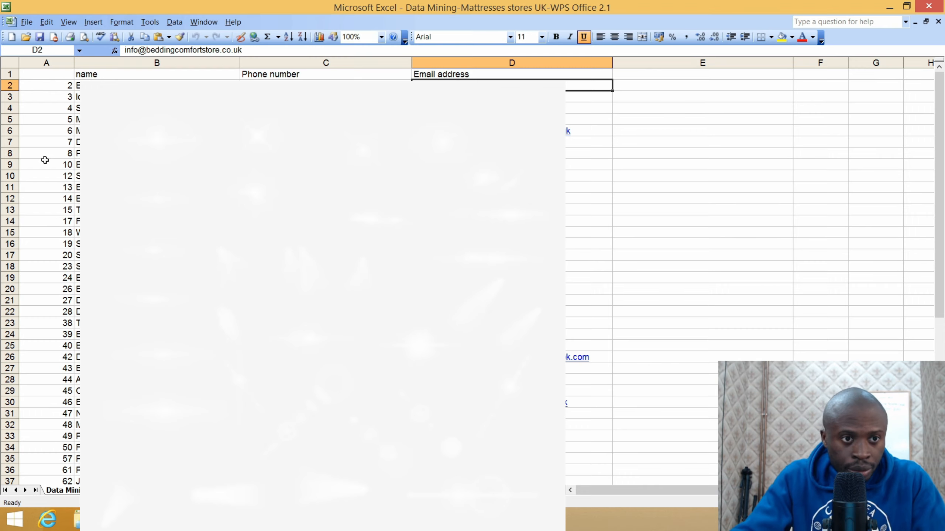
{"action": "left_click", "coordinate": [27, 22]}
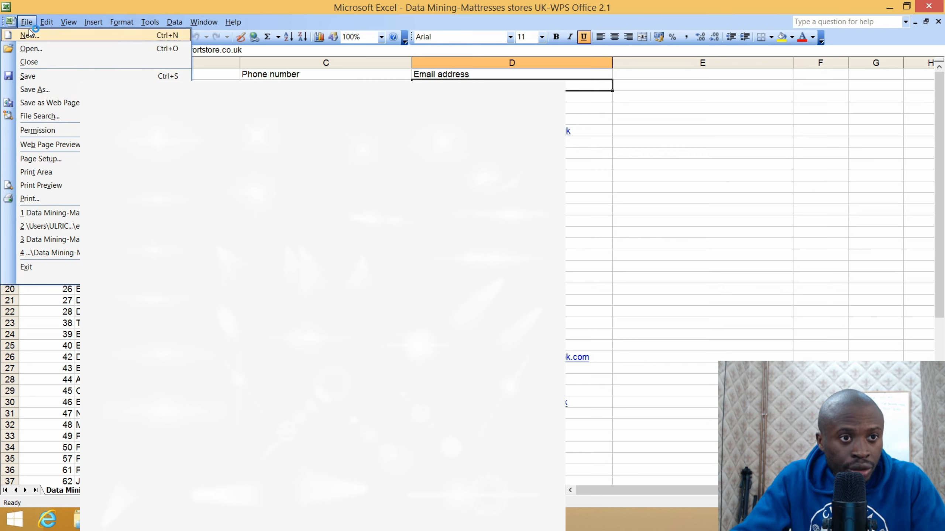
- Save the sheet as CSV (Comma delimited) named Data Mining-Mattresses stores UK-WPS Office 2.3
{"action": "left_click", "coordinate": [47, 90]}
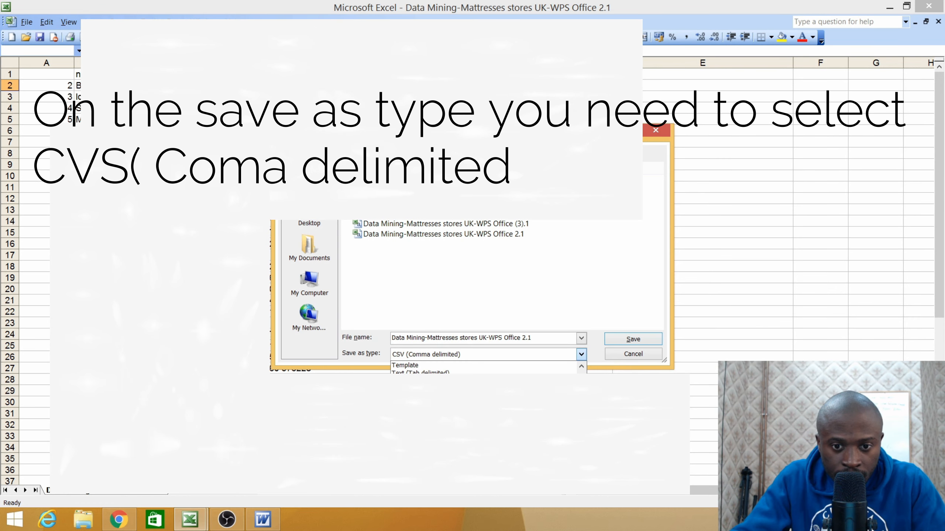
{"action": "left_click", "coordinate": [425, 404]}
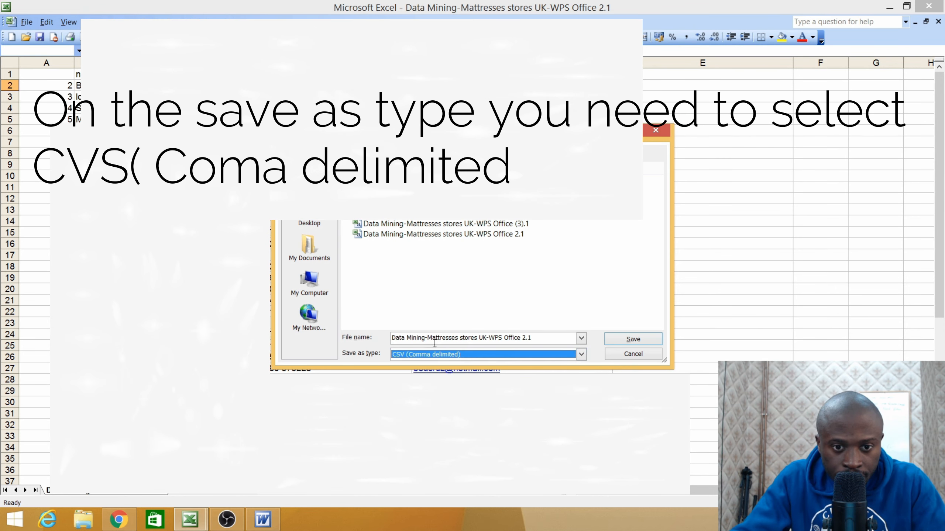
{"action": "left_click", "coordinate": [525, 337]}
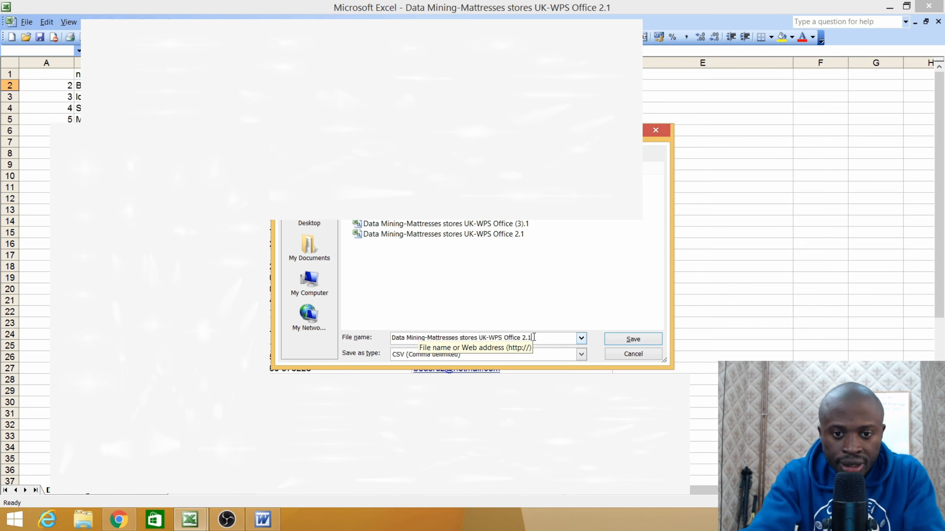
{"action": "key", "text": "Delete"}
{"action": "key", "text": "Delete"}
{"action": "type", "text": ".3"}
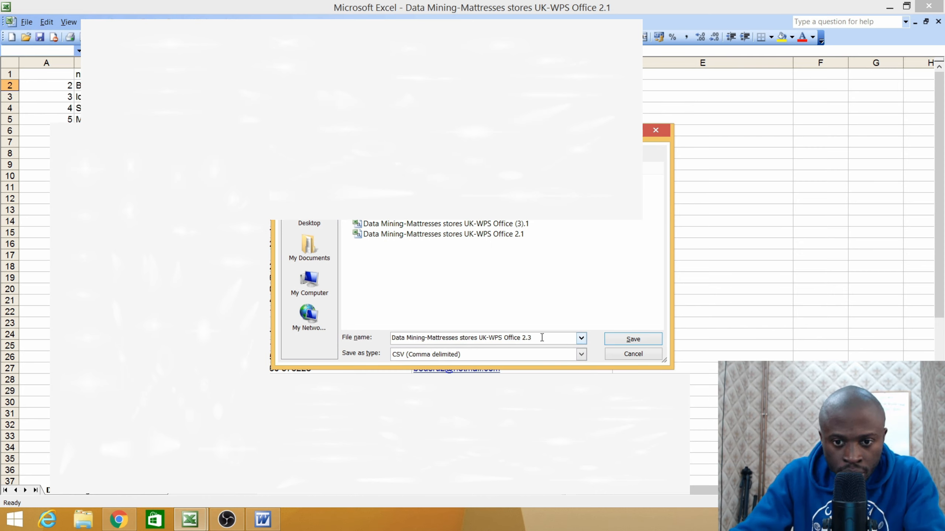
{"action": "left_click", "coordinate": [633, 339]}
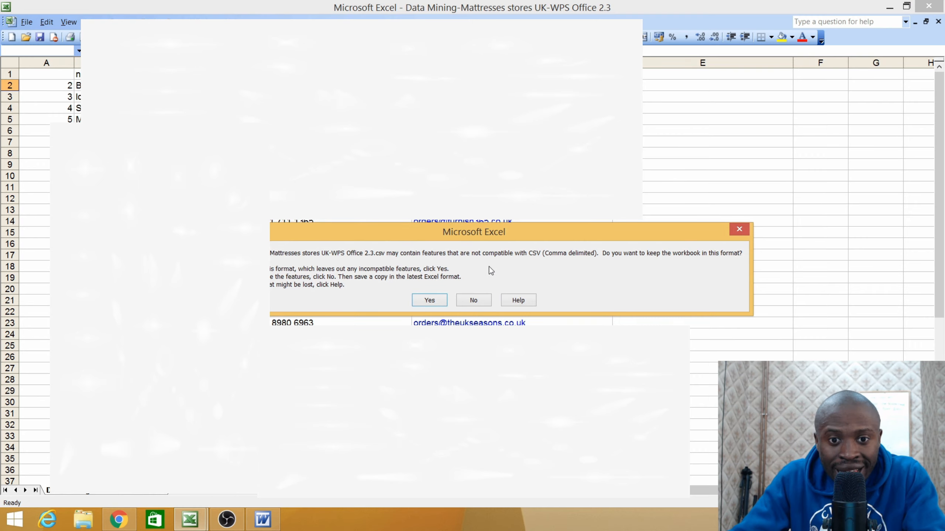
{"action": "left_click", "coordinate": [413, 297]}
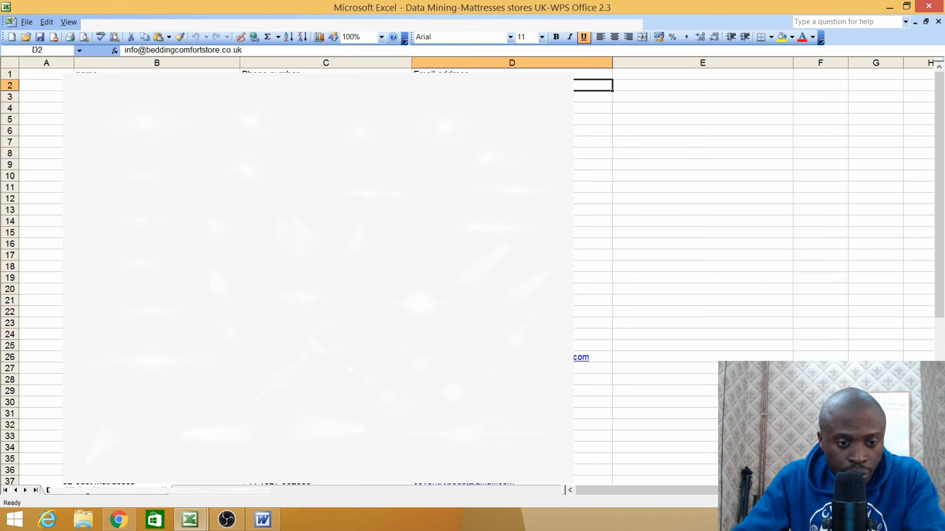
- Switch back to ActiveCampaign in Chrome and go to the Lists page
{"action": "mouse_move", "coordinate": [115, 528]}
{"action": "left_click", "coordinate": [121, 498]}
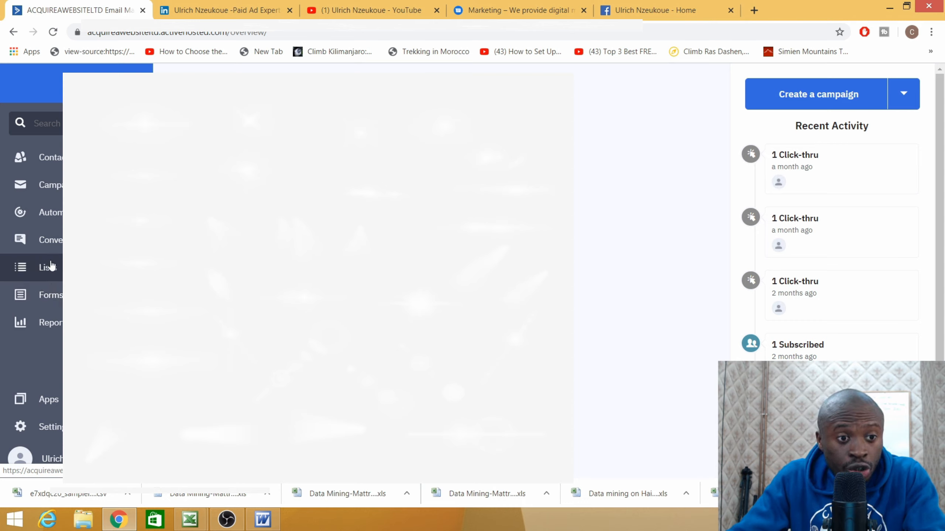
{"action": "left_click", "coordinate": [43, 271]}
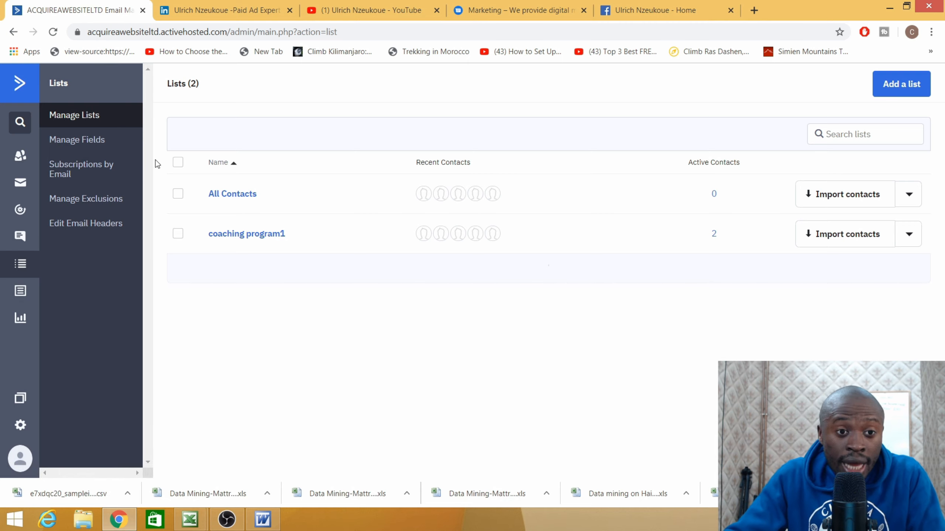
- Start a new list named 'website' and enter the company's website address as its list URL
{"action": "left_click", "coordinate": [887, 88]}
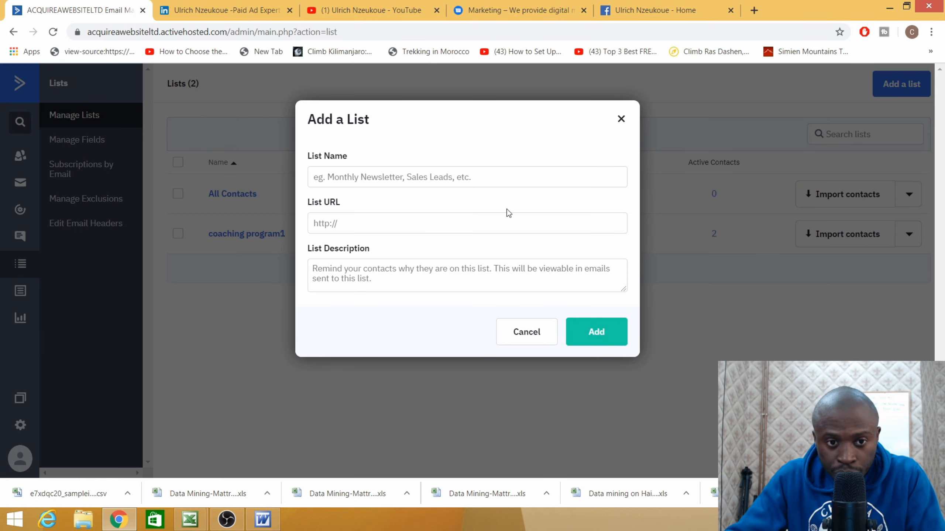
{"action": "left_click", "coordinate": [394, 181]}
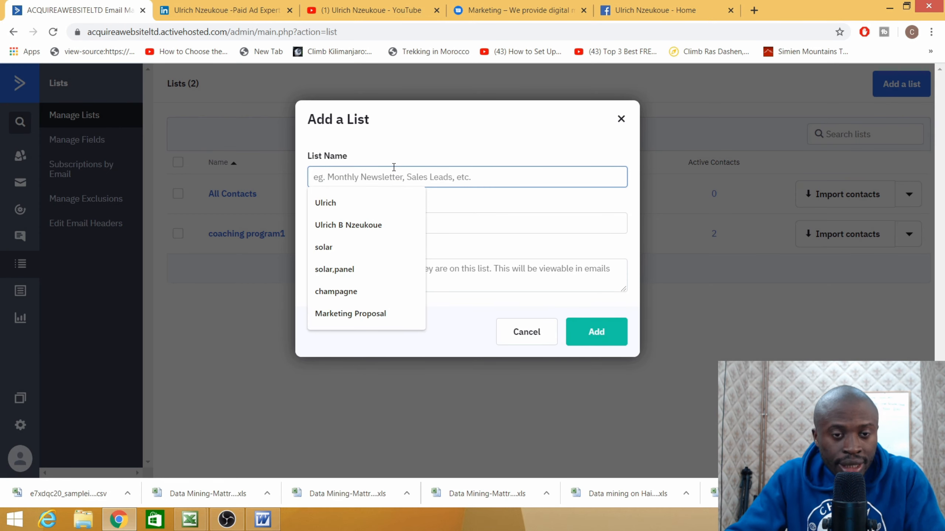
{"action": "type", "text": "we"}
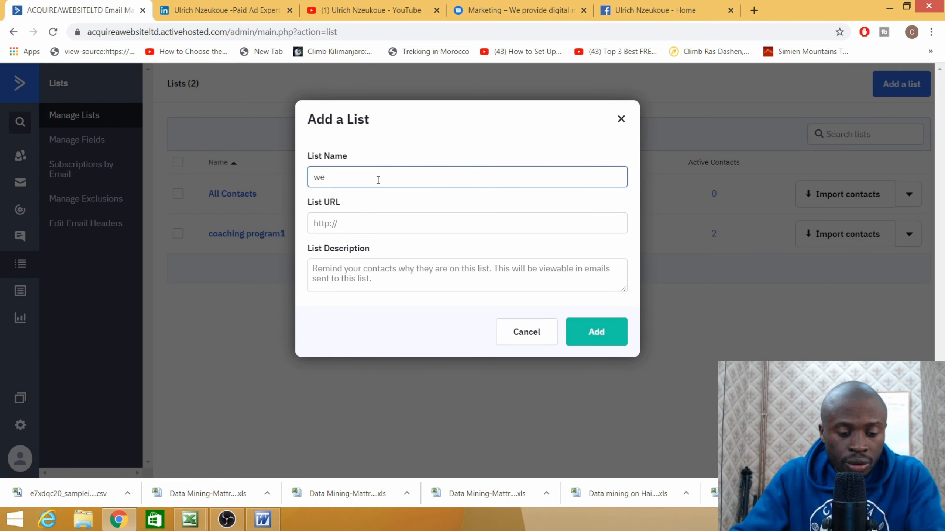
{"action": "type", "text": "bsite"}
{"action": "left_click", "coordinate": [381, 223]}
{"action": "type", "text": "ulriche"}
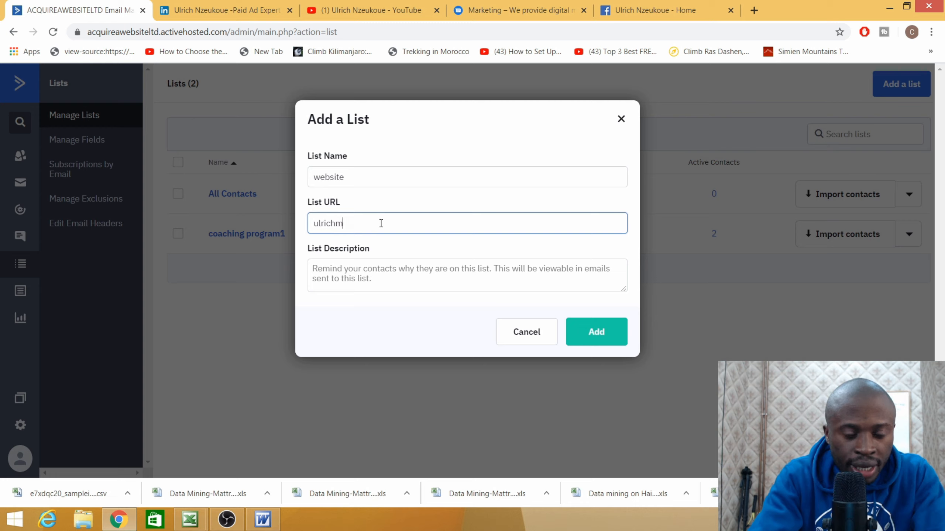
{"action": "type", "text": "media1"}
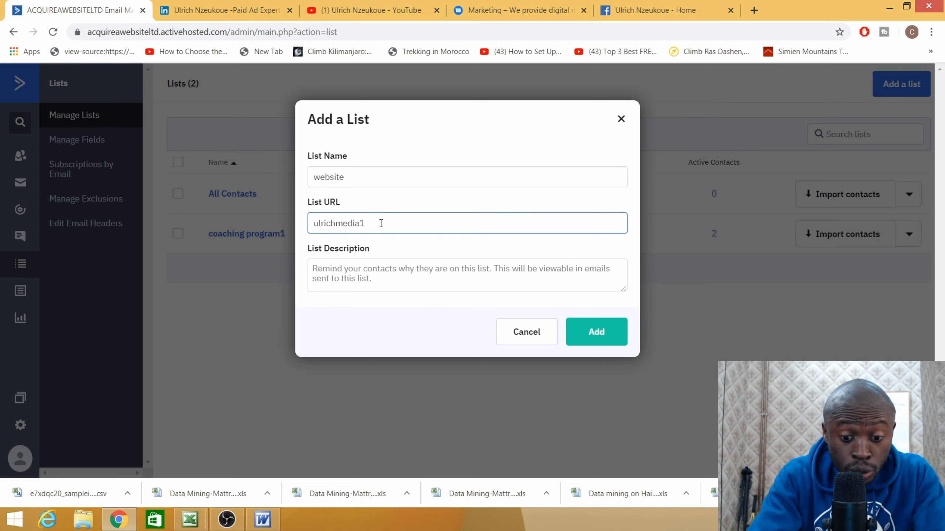
{"action": "type", "text": ".com"}
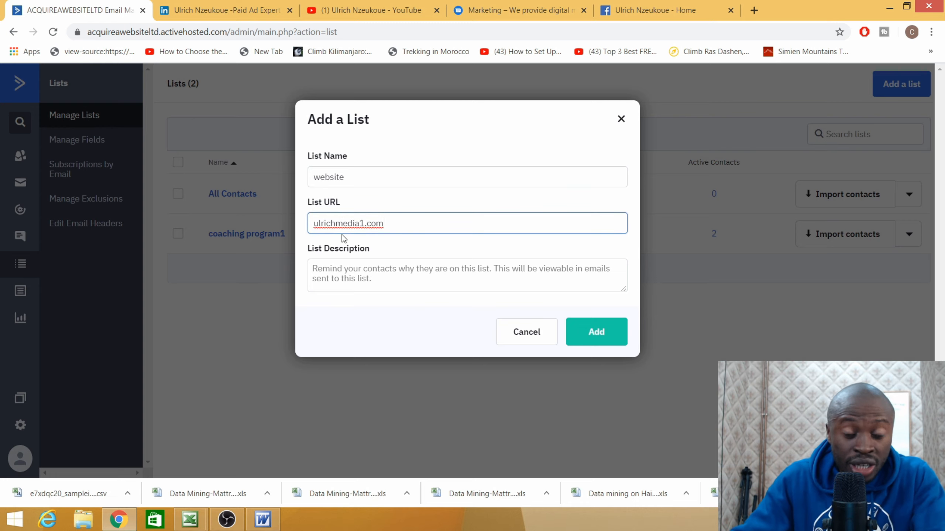
{"action": "left_click", "coordinate": [327, 276]}
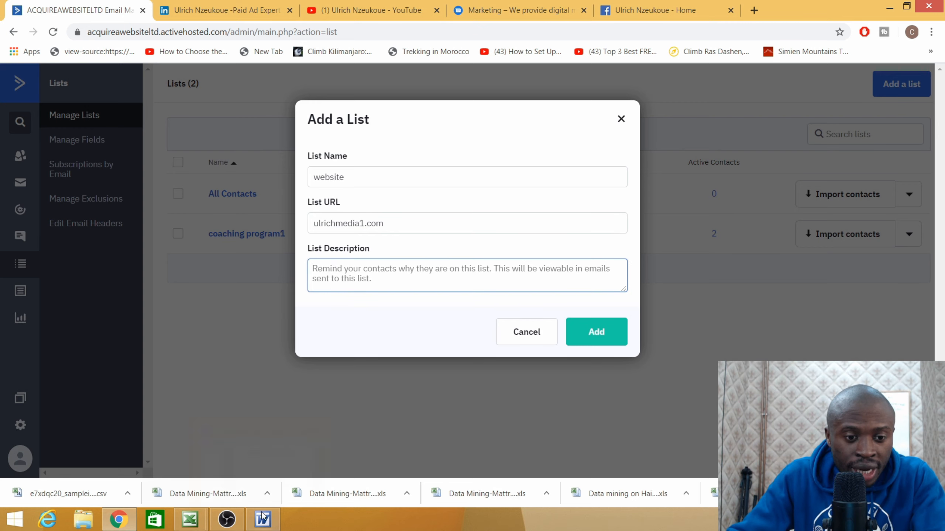
- In the recovered Word pitch email, copy the greeting paragraph on page 2
{"action": "mouse_move", "coordinate": [263, 517]}
{"action": "left_click", "coordinate": [263, 500]}
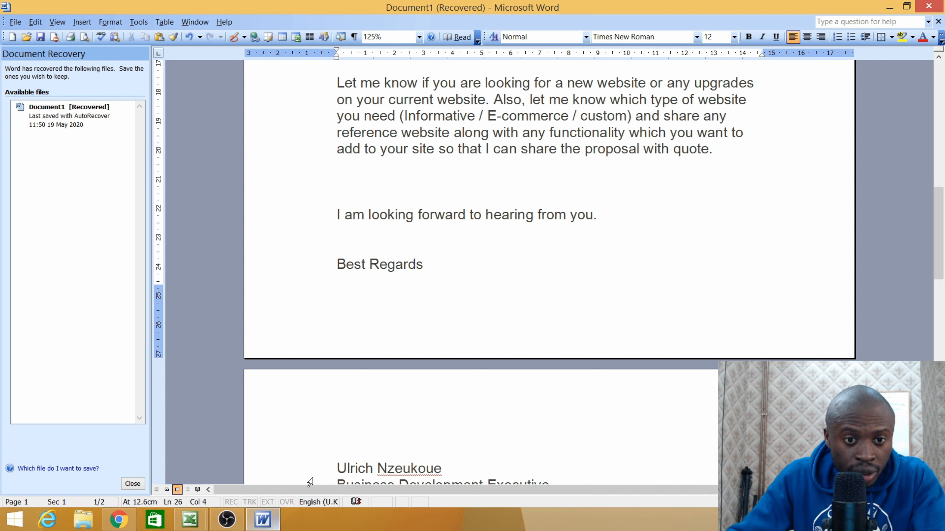
{"action": "scroll", "coordinate": [405, 389], "scroll_direction": "down", "scroll_amount": 5}
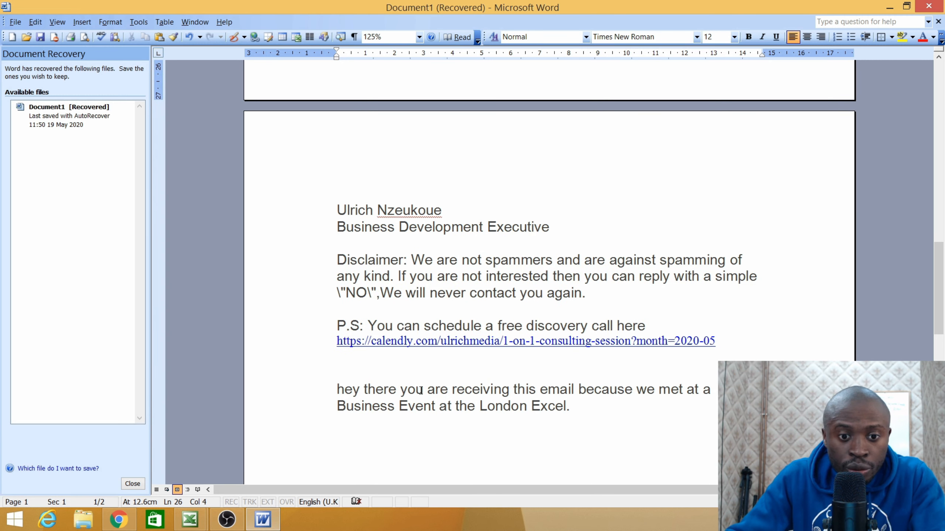
{"action": "left_click_drag", "start_coordinate": [339, 393], "coordinate": [575, 411]}
{"action": "right_click", "coordinate": [353, 395]}
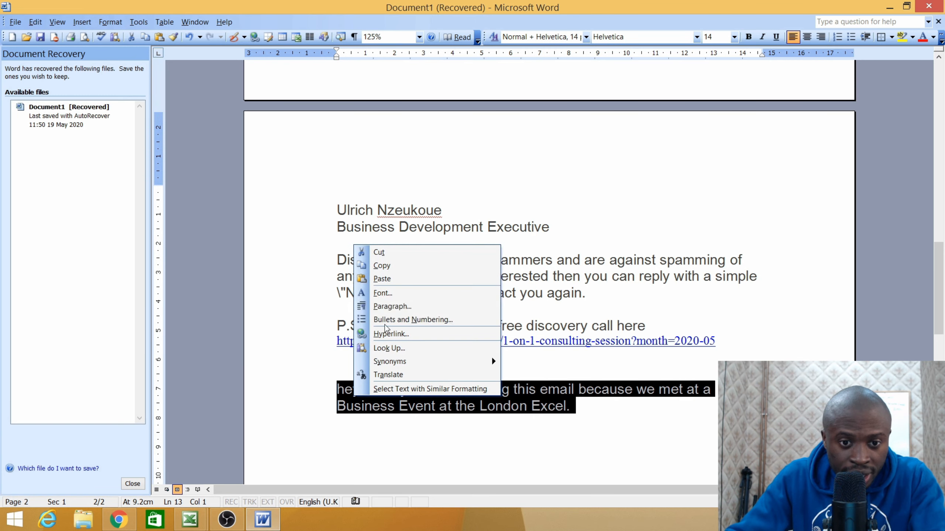
{"action": "left_click", "coordinate": [394, 266]}
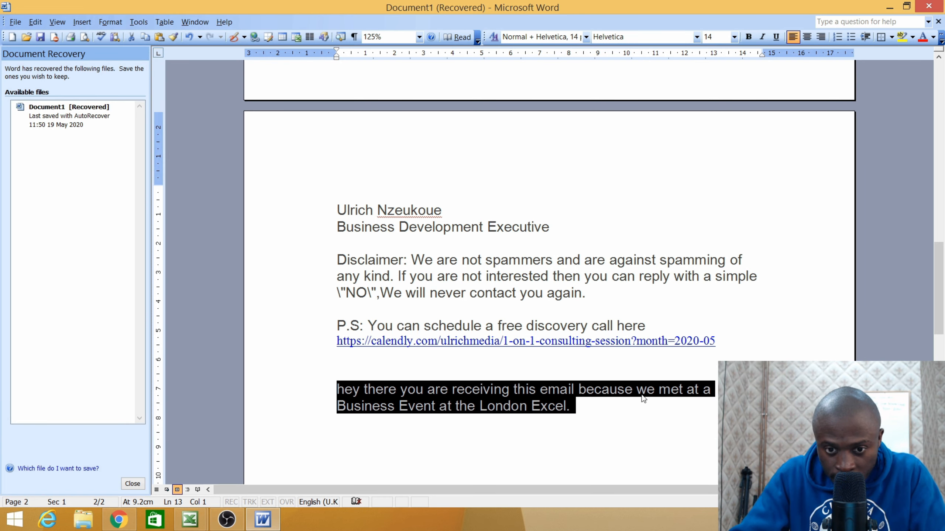
- Put a comma after 'hey there', recopy the corrected greeting, and return to the Add a List form
{"action": "left_click", "coordinate": [401, 389]}
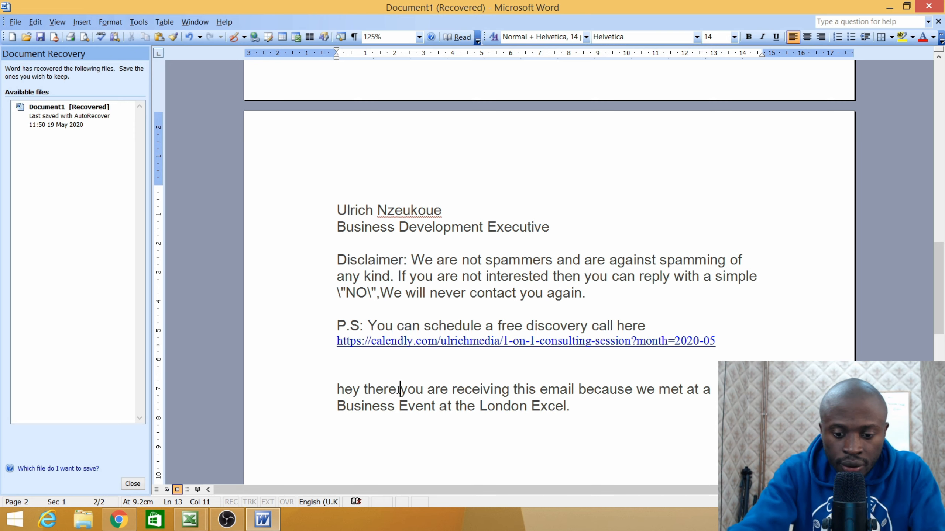
{"action": "key", "text": "BackSpace"}
{"action": "type", "text": ","}
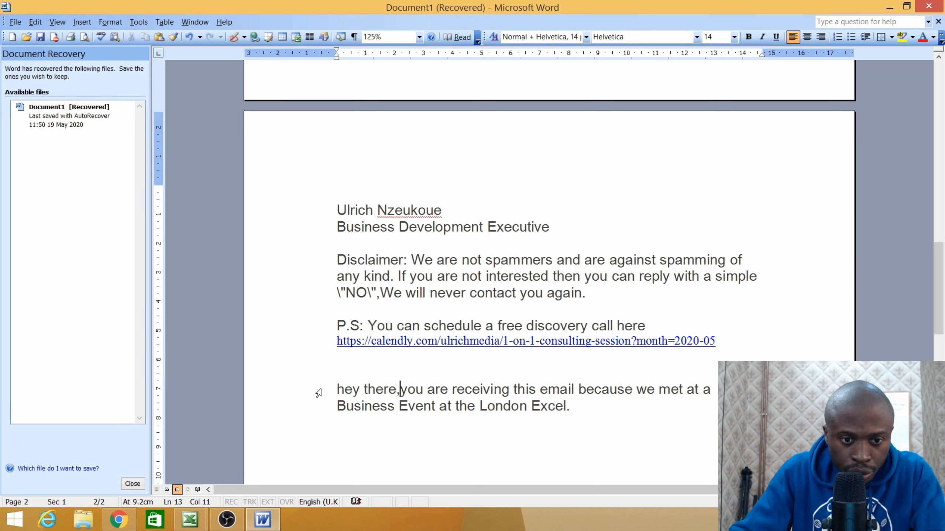
{"action": "left_click_drag", "start_coordinate": [337, 389], "coordinate": [572, 416]}
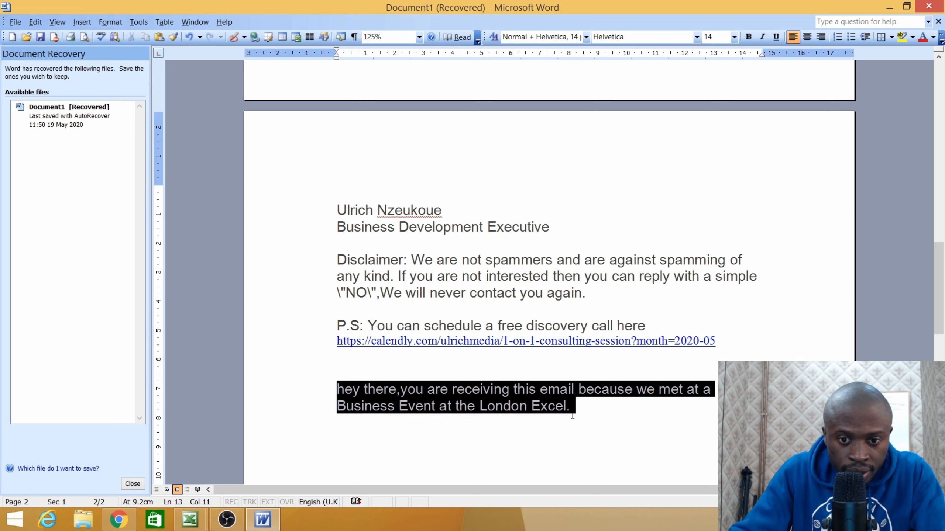
{"action": "right_click", "coordinate": [540, 399]}
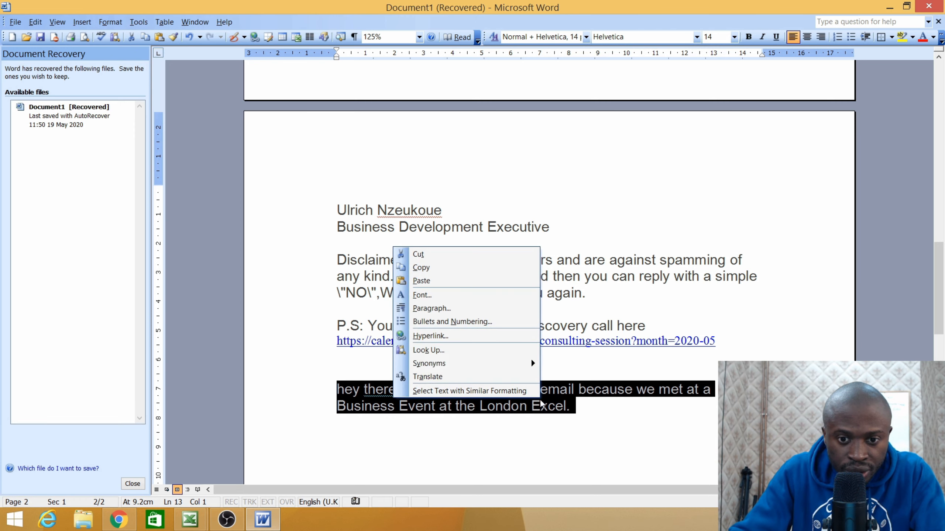
{"action": "left_click", "coordinate": [437, 267]}
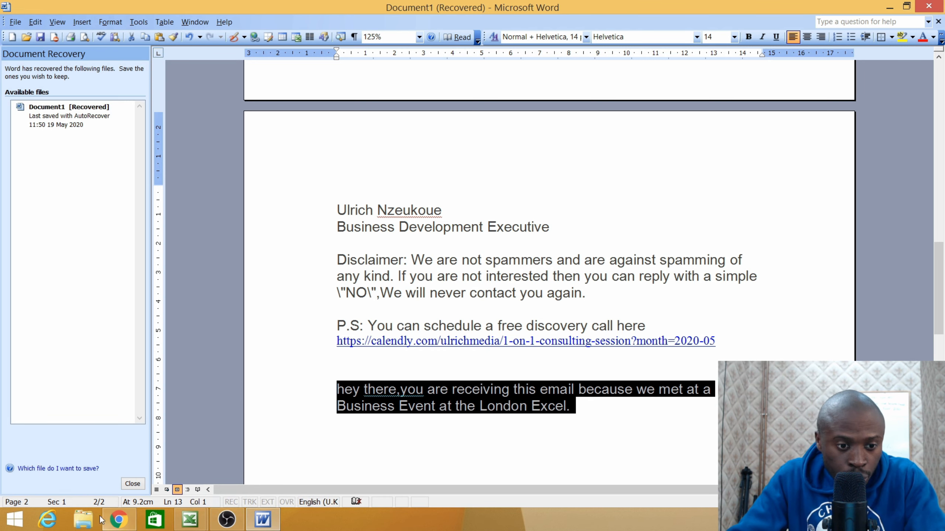
{"action": "left_click", "coordinate": [119, 519]}
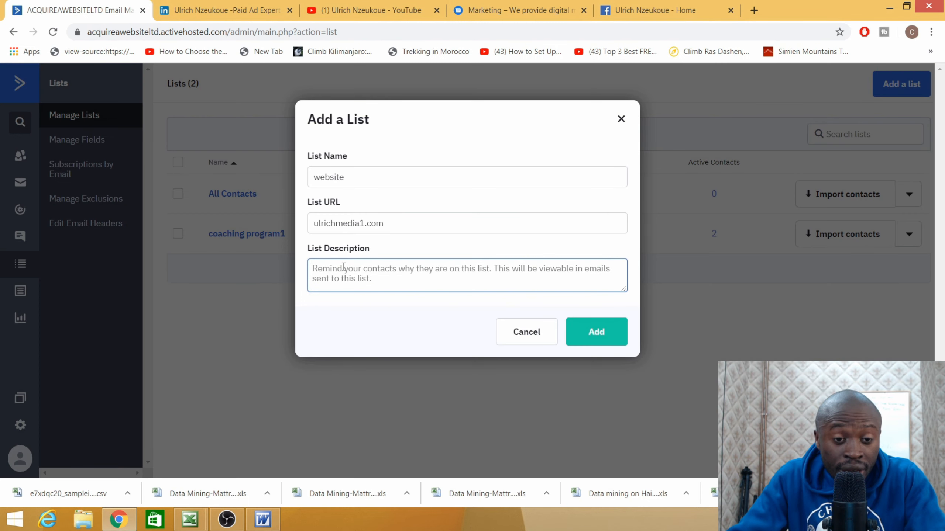
- Paste the greeting as the website list's description, add the list, and start importing contacts
{"action": "right_click", "coordinate": [333, 271]}
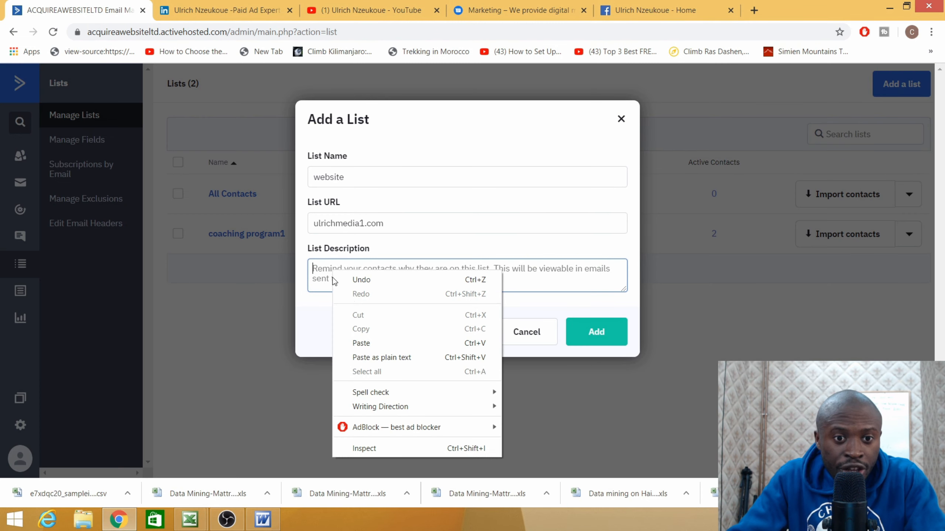
{"action": "left_click", "coordinate": [362, 343]}
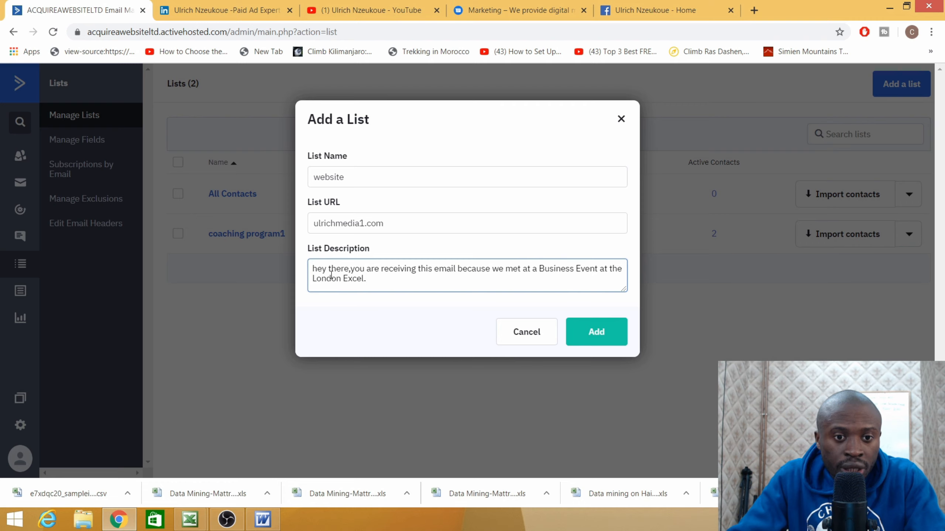
{"action": "left_click", "coordinate": [351, 268]}
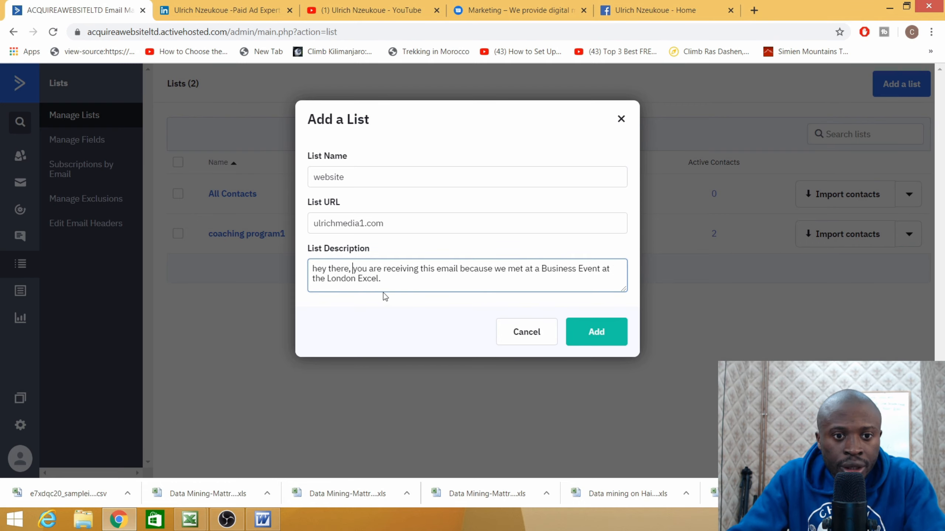
{"action": "left_click", "coordinate": [595, 332]}
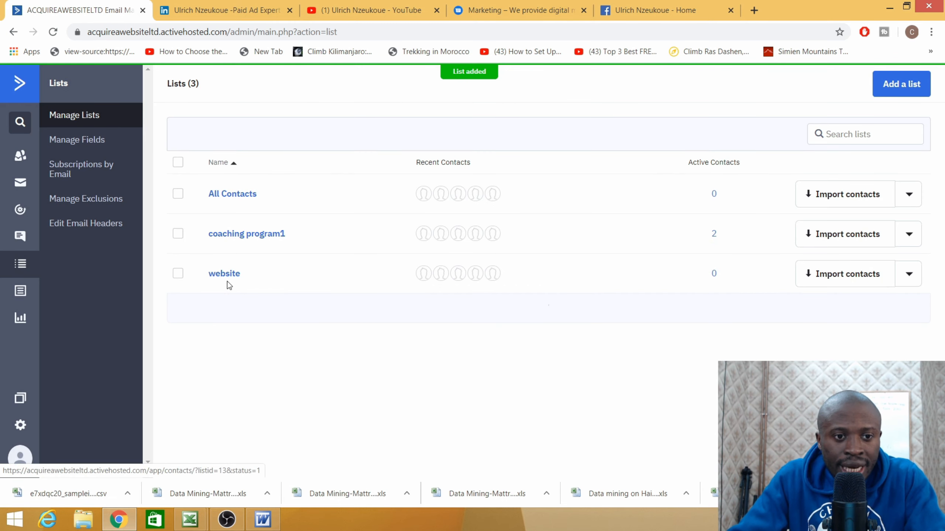
{"action": "left_click", "coordinate": [837, 280]}
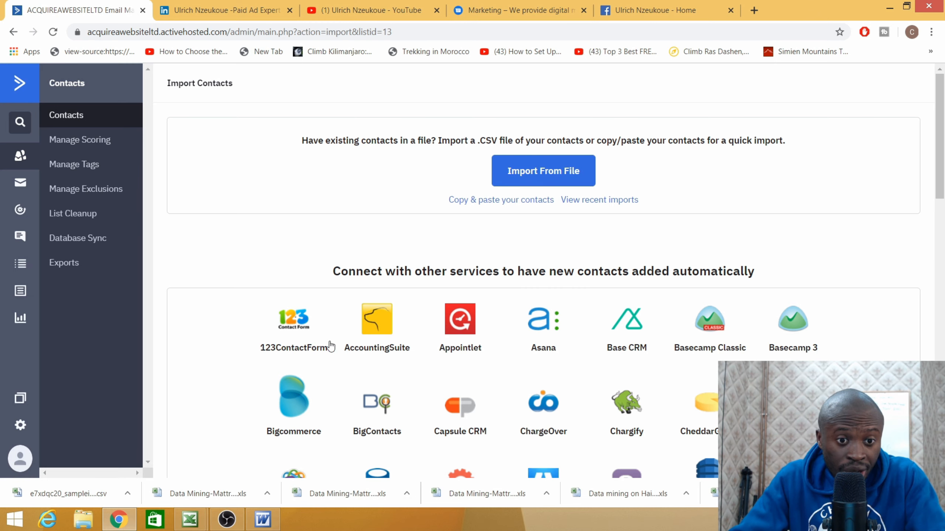
- Scroll through the Import Contacts integrations and back up to the .CSV file import option
{"action": "scroll", "coordinate": [417, 311], "scroll_direction": "down", "scroll_amount": 2}
{"action": "scroll", "coordinate": [418, 311], "scroll_direction": "down", "scroll_amount": 7}
{"action": "scroll", "coordinate": [506, 354], "scroll_direction": "up", "scroll_amount": 9}
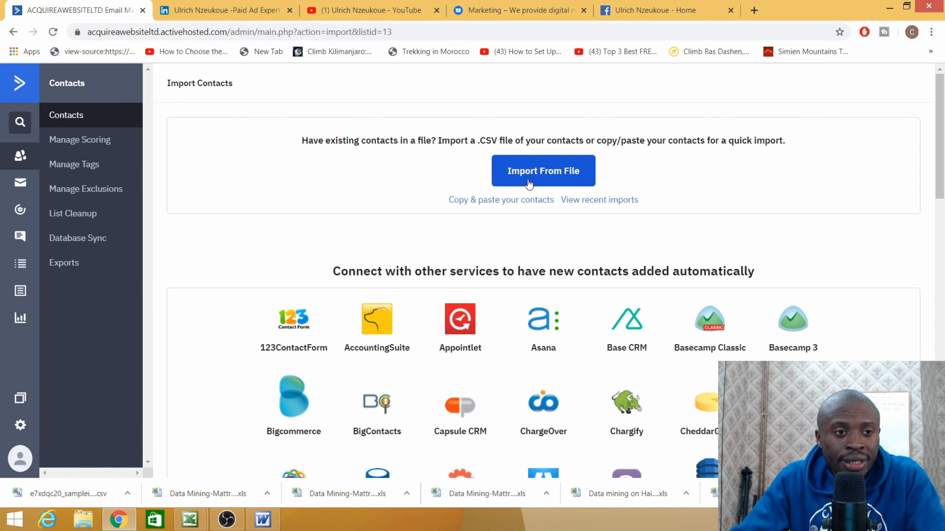
- Upload the Data Mining mattress stores spreadsheet from the Desktop as the contact import file
{"action": "left_click", "coordinate": [537, 172]}
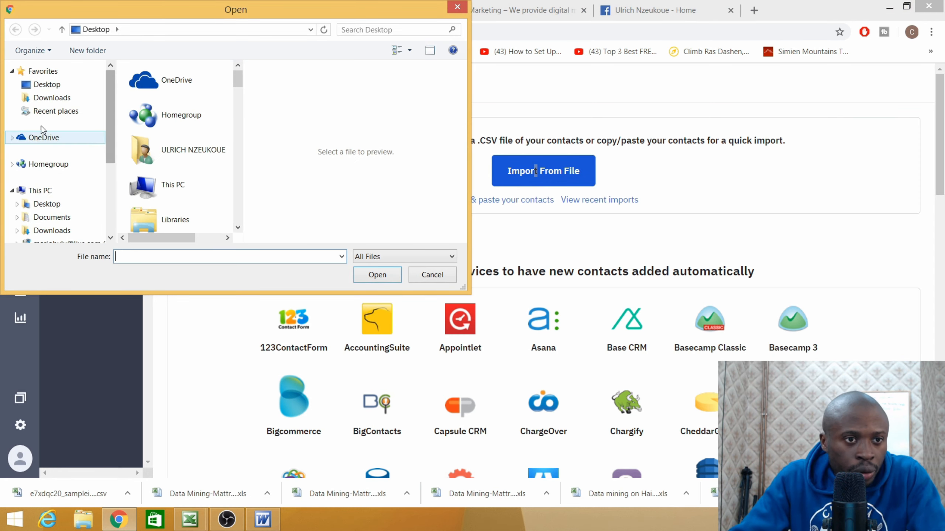
{"action": "left_click", "coordinate": [50, 84]}
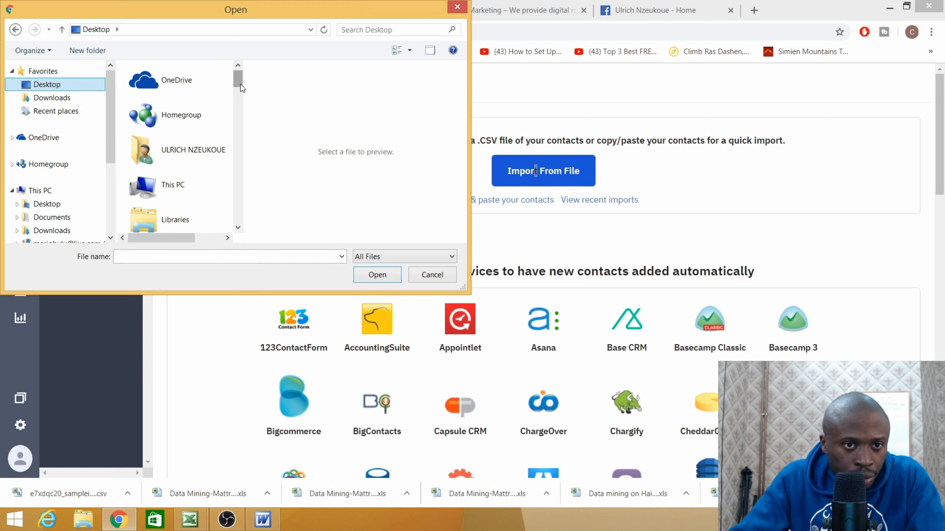
{"action": "left_click_drag", "start_coordinate": [241, 85], "coordinate": [234, 222]}
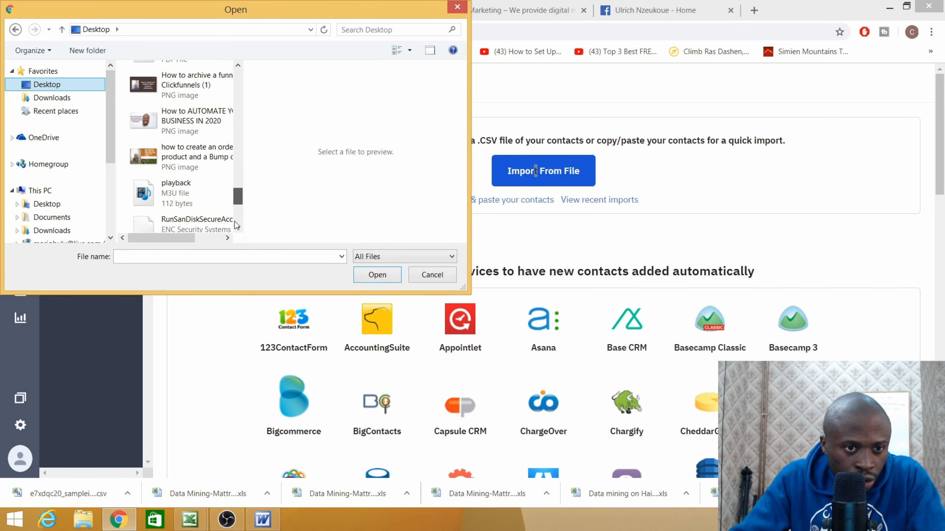
{"action": "left_click", "coordinate": [238, 63]}
{"action": "left_click_drag", "start_coordinate": [238, 64], "coordinate": [239, 64]}
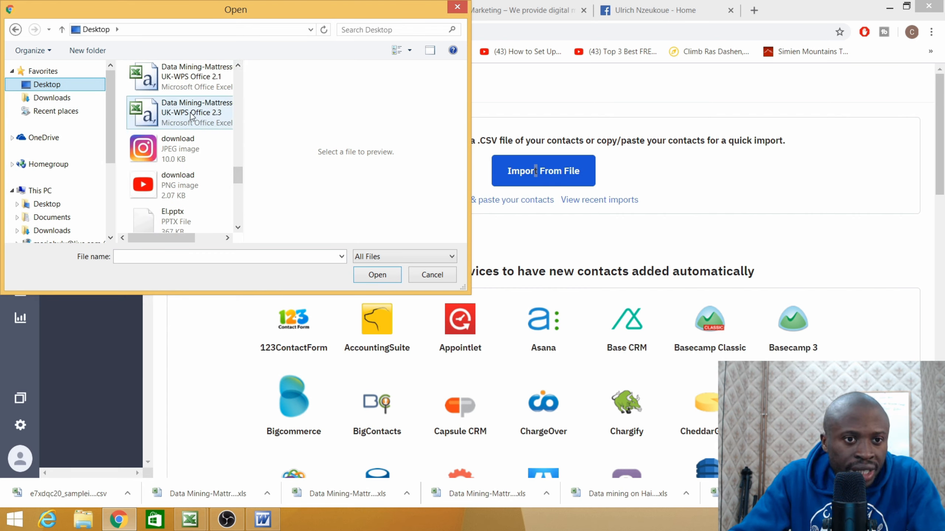
{"action": "left_click", "coordinate": [196, 128]}
{"action": "left_click", "coordinate": [377, 275]}
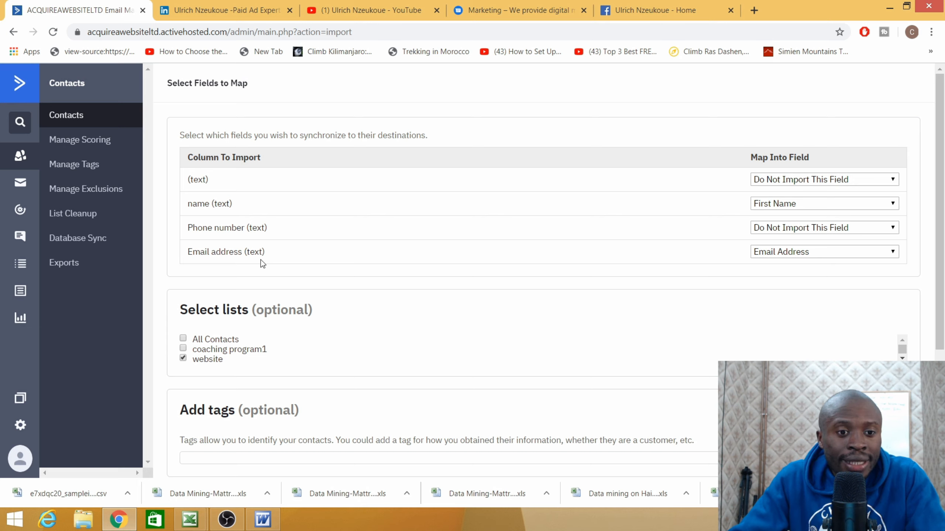
{"action": "left_click", "coordinate": [262, 525]}
{"action": "left_click", "coordinate": [119, 520]}
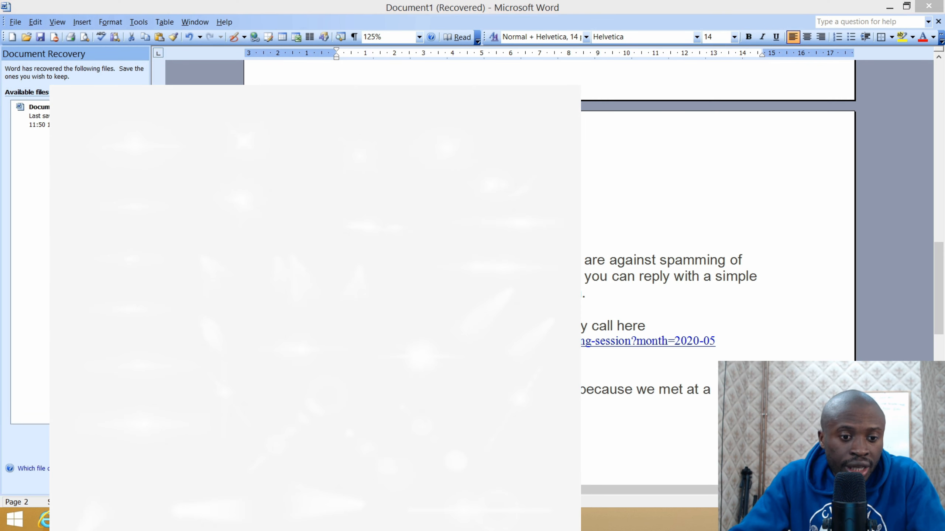
{"action": "left_click", "coordinate": [290, 520]}
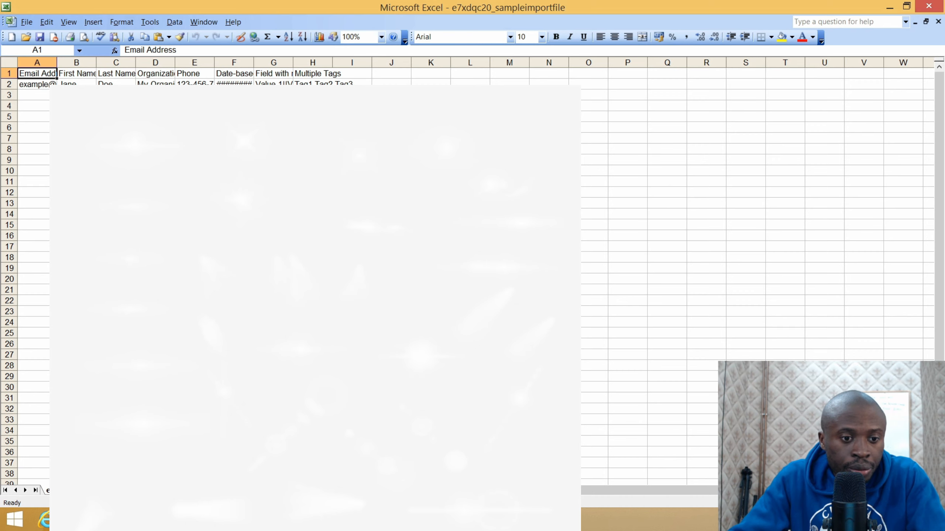
{"action": "left_click", "coordinate": [327, 480]}
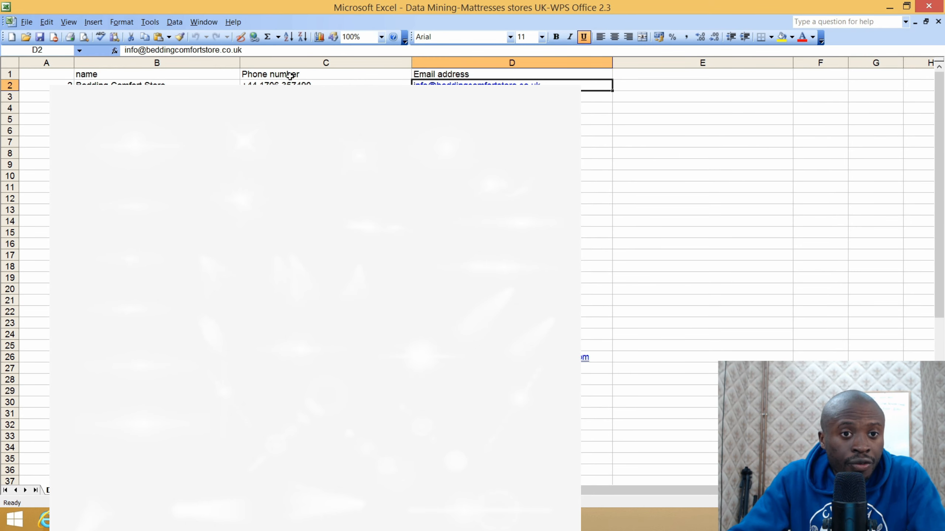
{"action": "mouse_move", "coordinate": [206, 520]}
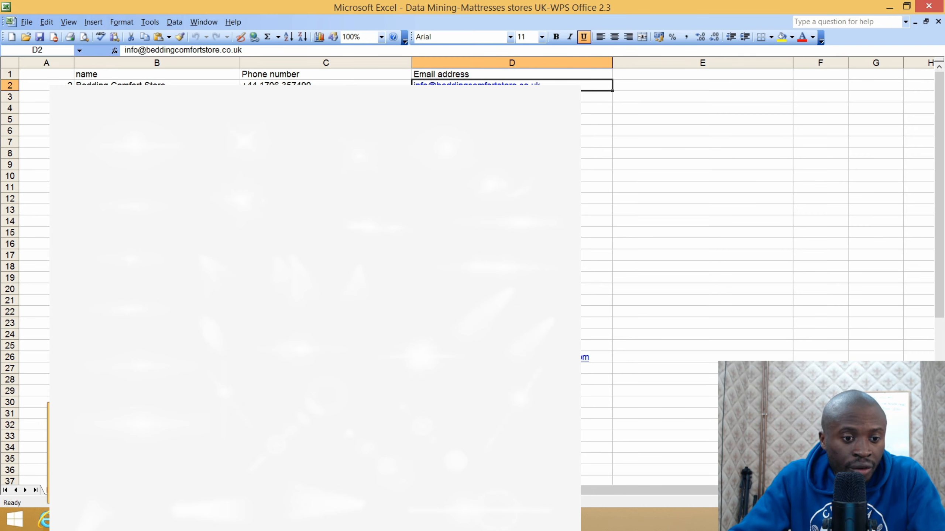
{"action": "left_click", "coordinate": [119, 520]}
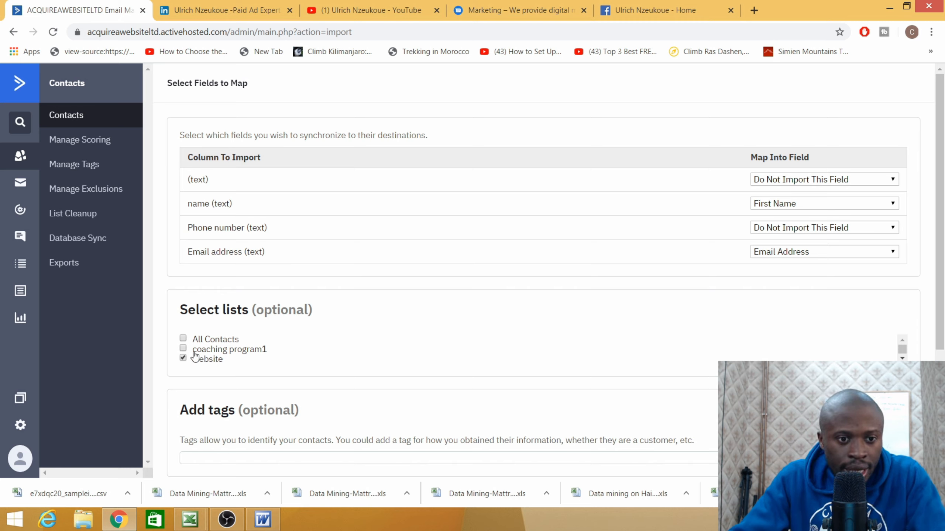
- Run Import Now to bring the mapped contacts into the website list
{"action": "scroll", "coordinate": [223, 354], "scroll_direction": "down", "scroll_amount": 2}
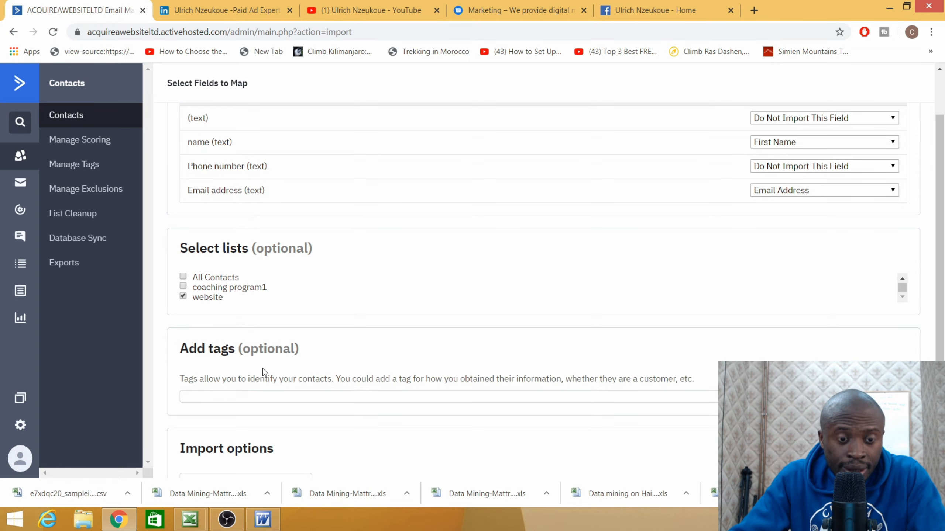
{"action": "scroll", "coordinate": [292, 350], "scroll_direction": "down", "scroll_amount": 3}
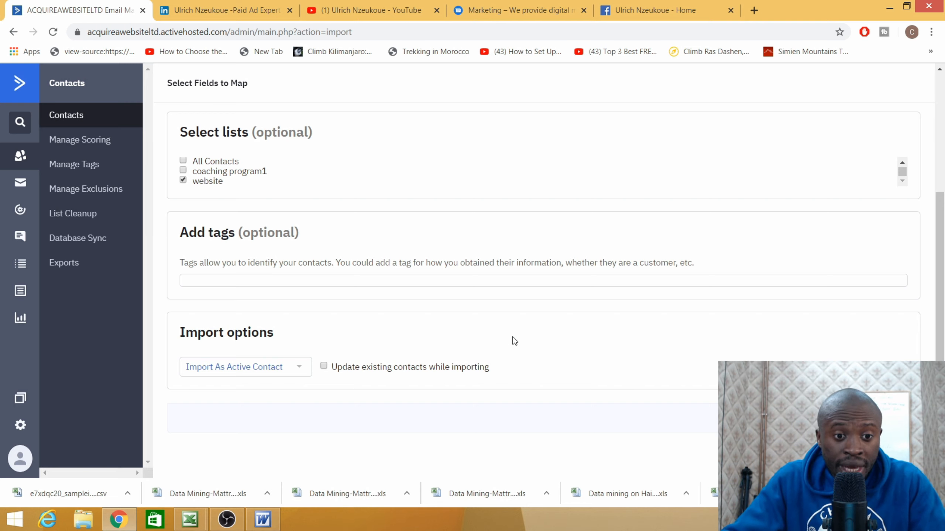
{"action": "scroll", "coordinate": [566, 380], "scroll_direction": "up", "scroll_amount": 5}
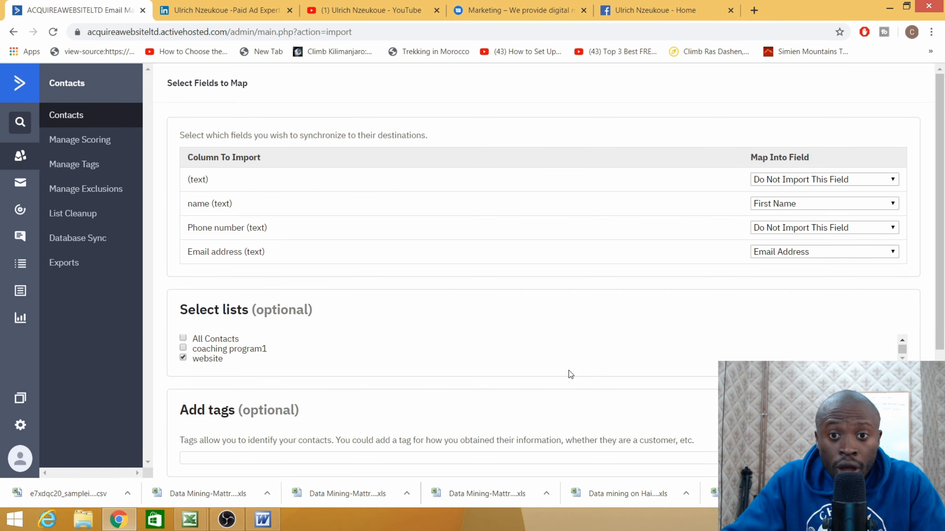
{"action": "scroll", "coordinate": [676, 247], "scroll_direction": "down", "scroll_amount": 5}
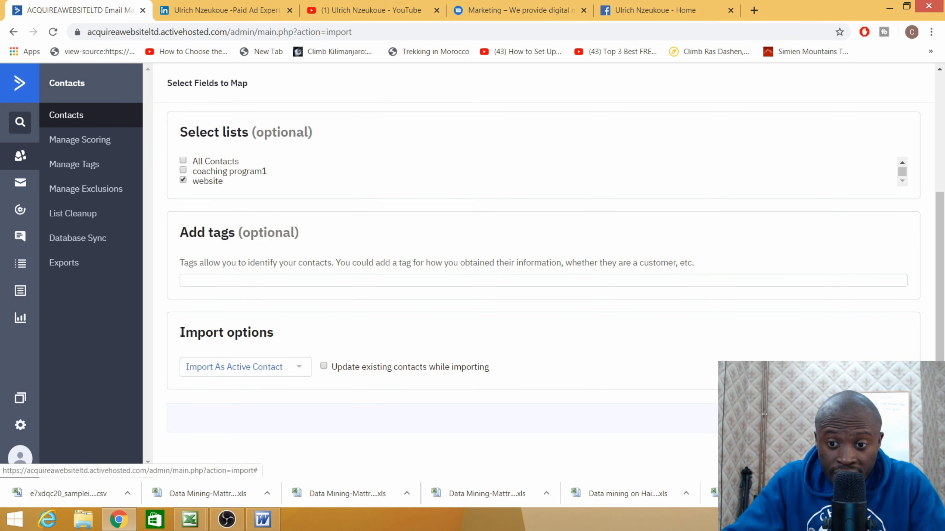
{"action": "left_click", "coordinate": [634, 418]}
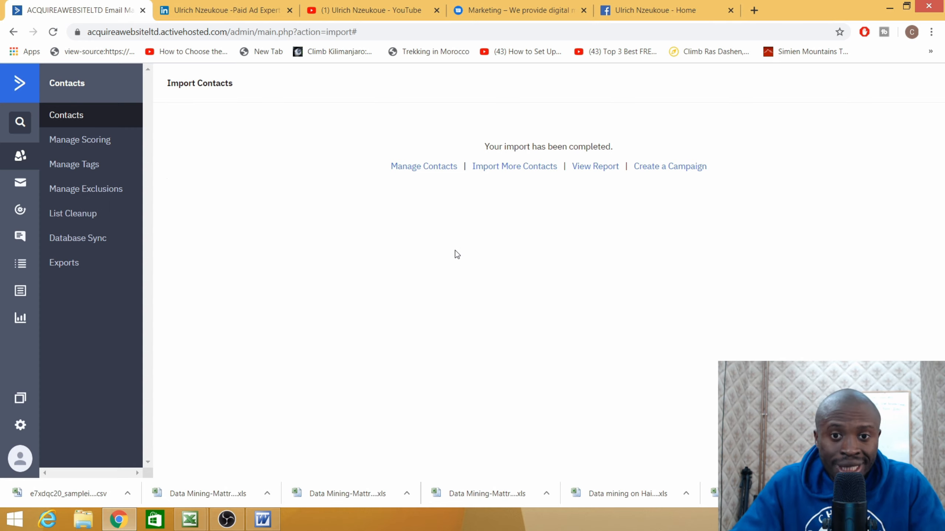
- Open the import report, mark the 4 not-imported count, and switch to the Excel sheet
{"action": "left_click", "coordinate": [592, 172]}
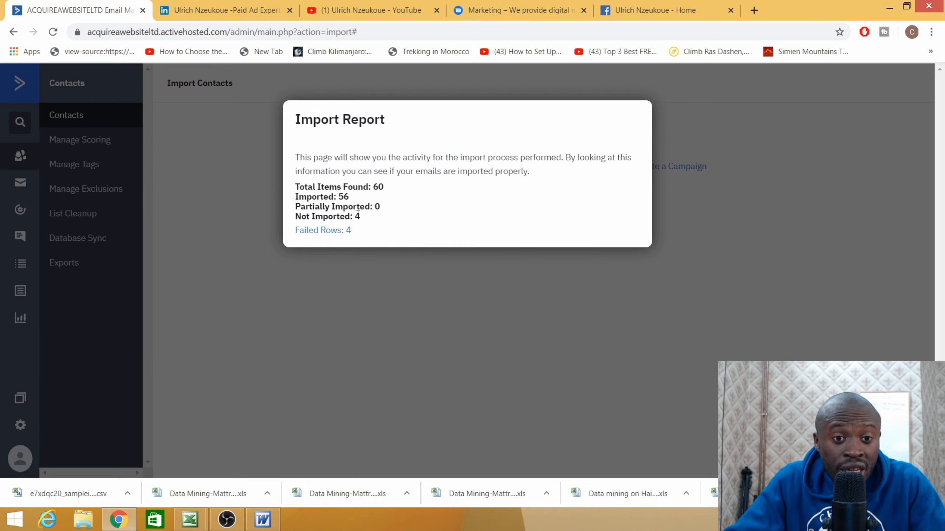
{"action": "left_click_drag", "start_coordinate": [363, 217], "coordinate": [354, 217]}
{"action": "key", "text": "alt+Tab"}
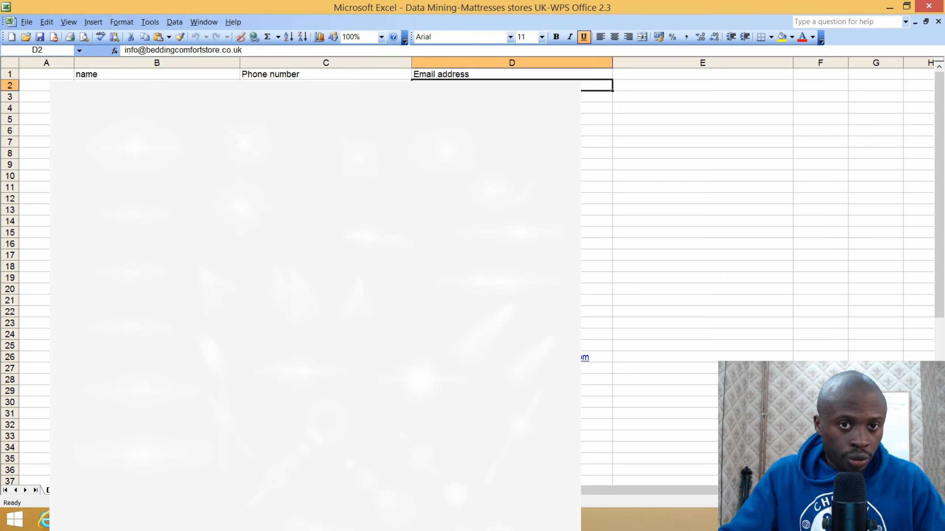
- Scroll through the mattress-store contact rows in the Excel spreadsheet
{"action": "scroll", "coordinate": [699, 223], "scroll_direction": "down", "scroll_amount": 9}
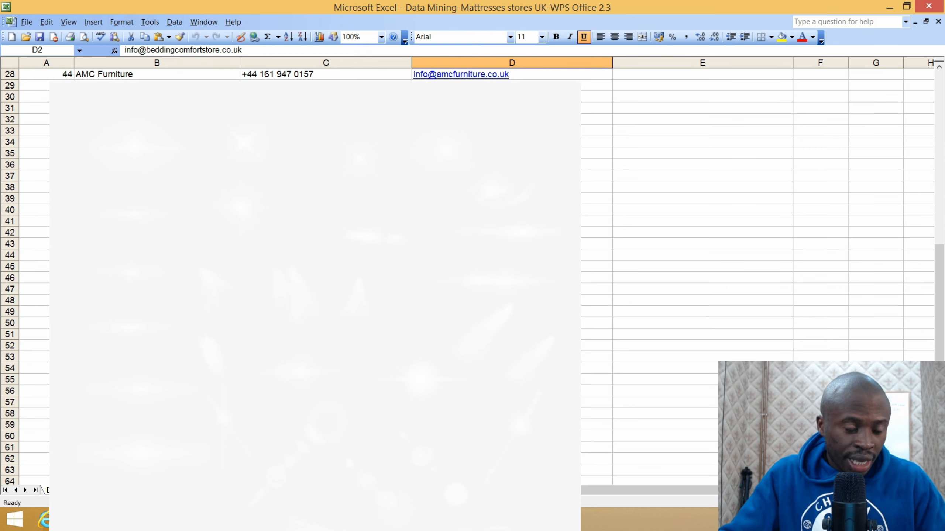
{"action": "scroll", "coordinate": [584, 186], "scroll_direction": "up", "scroll_amount": 9}
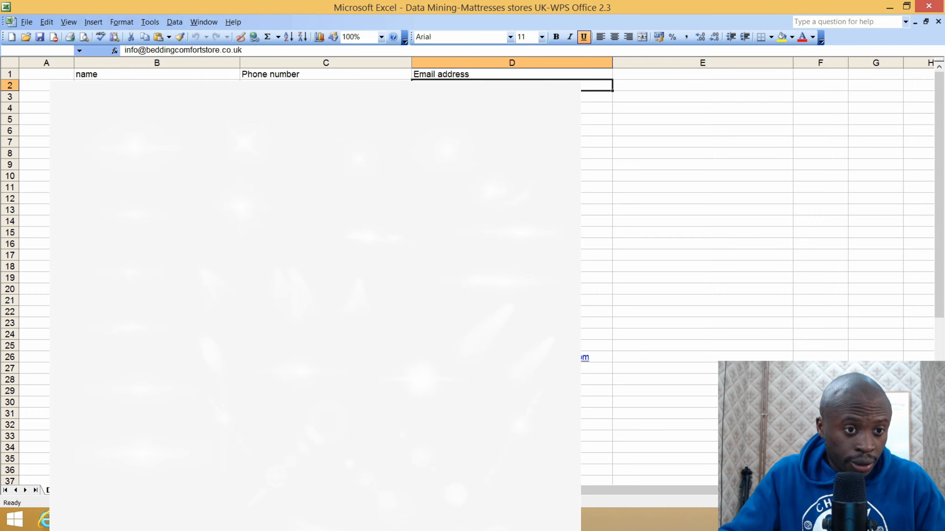
{"action": "scroll", "coordinate": [699, 223], "scroll_direction": "down", "scroll_amount": 9}
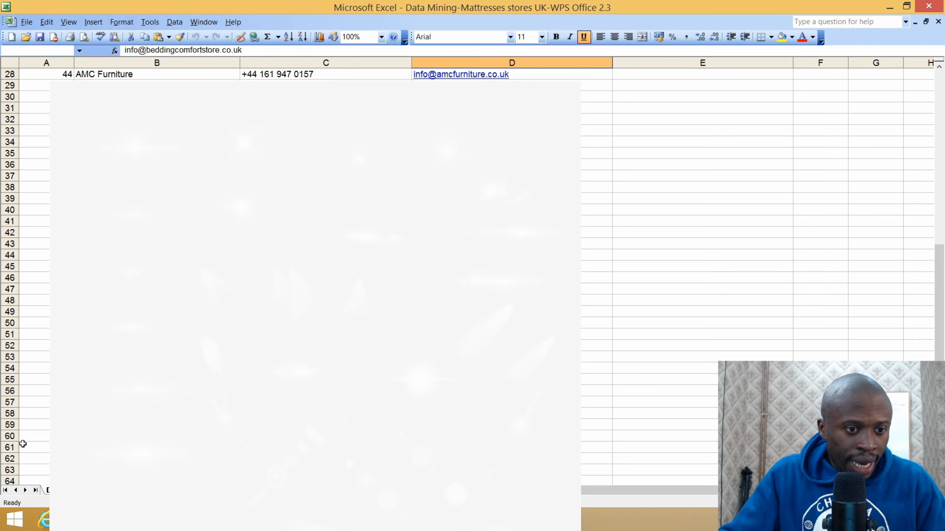
{"action": "scroll", "coordinate": [47, 440], "scroll_direction": "down", "scroll_amount": 3}
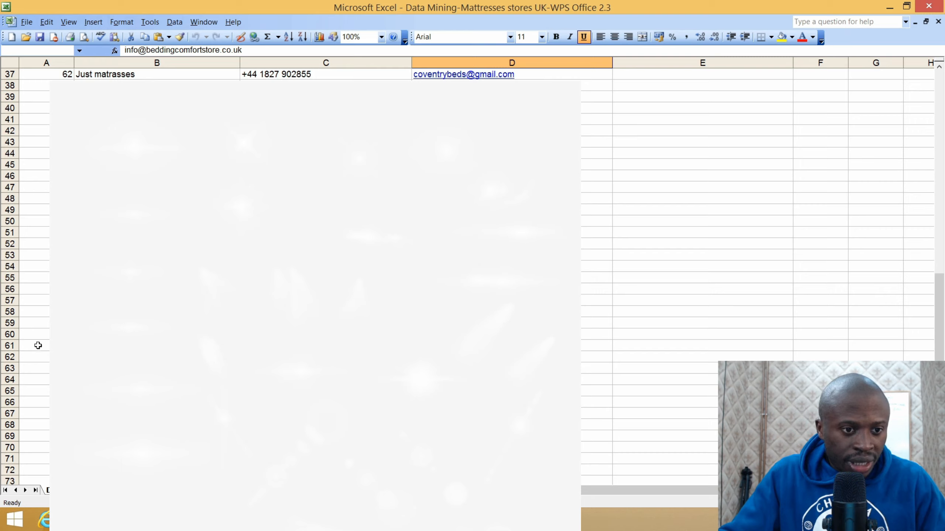
{"action": "scroll", "coordinate": [483, 261], "scroll_direction": "up", "scroll_amount": 12}
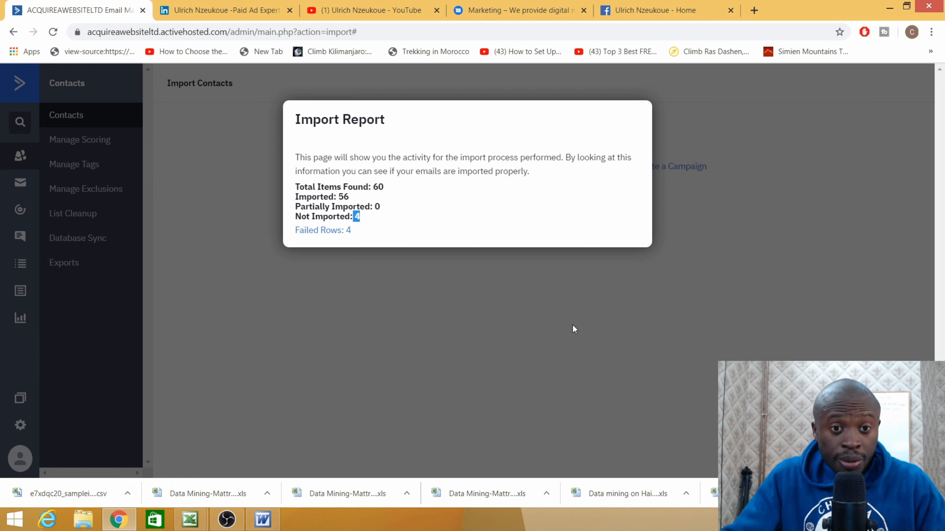
- Close the Import Report and return home through the ActiveCampaign logo
{"action": "left_click", "coordinate": [546, 329]}
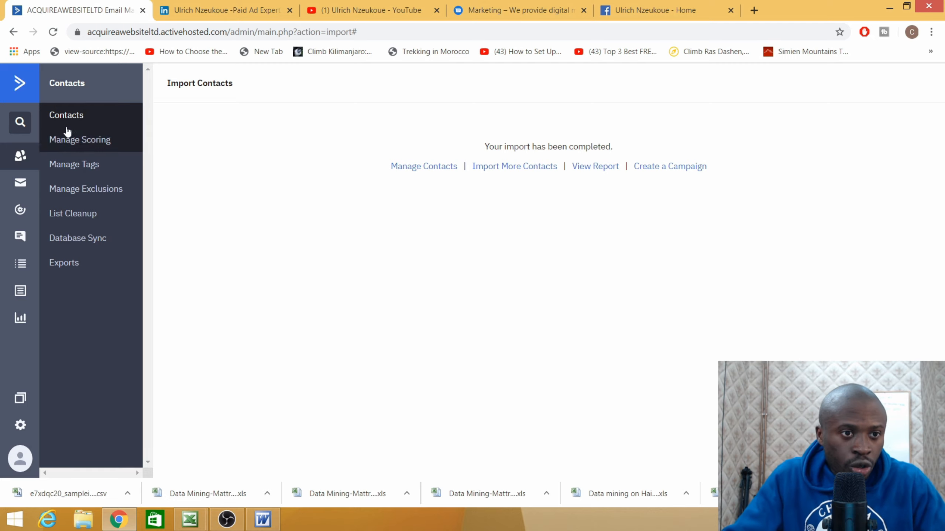
{"action": "left_click", "coordinate": [19, 85]}
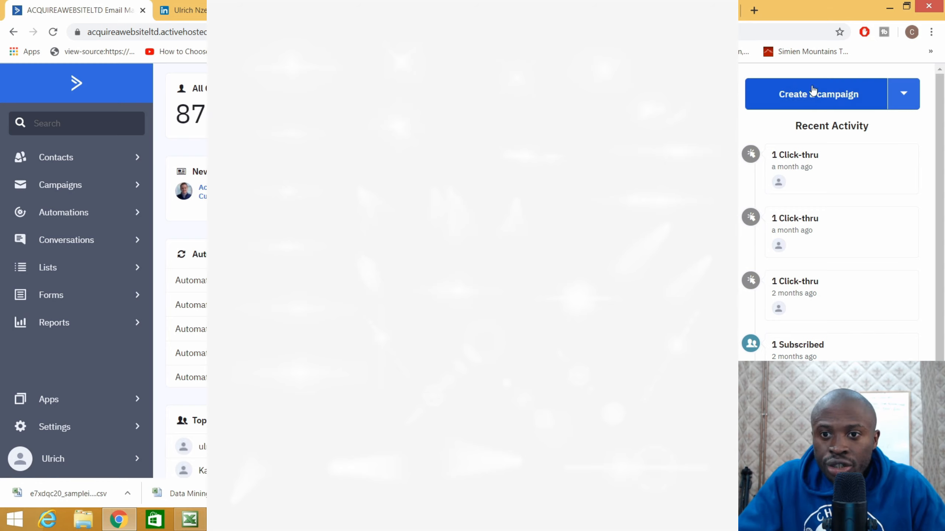
- Create a Standard campaign named 'website sales pitch' and continue to list selection
{"action": "left_click", "coordinate": [801, 96]}
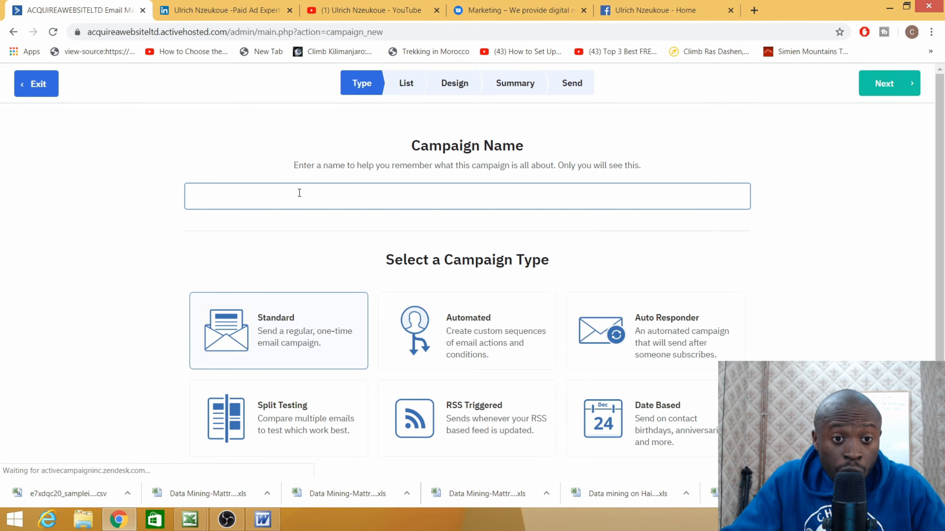
{"action": "left_click", "coordinate": [297, 192]}
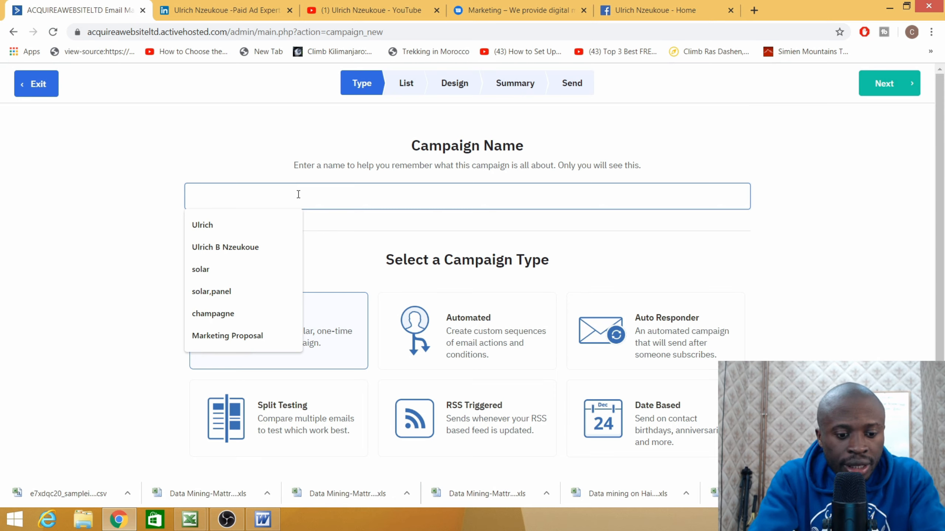
{"action": "type", "text": "website sales"}
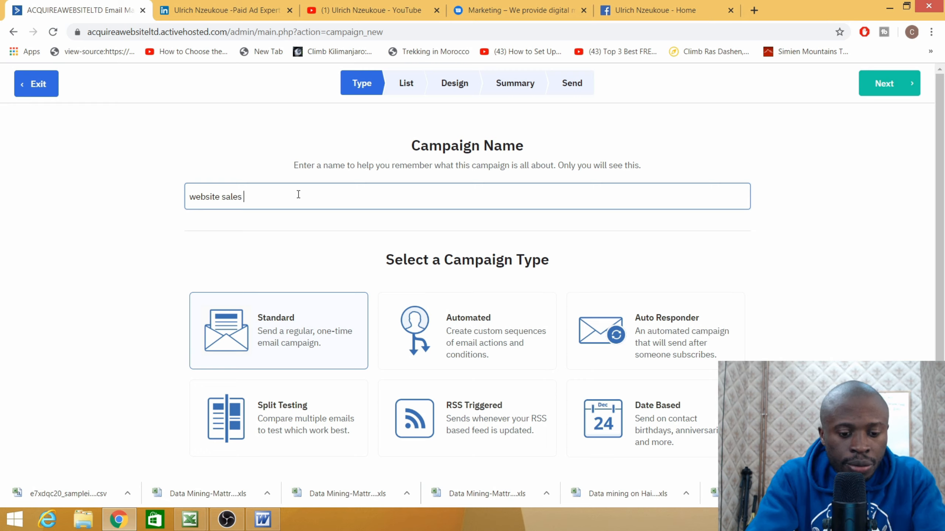
{"action": "type", "text": " pitch"}
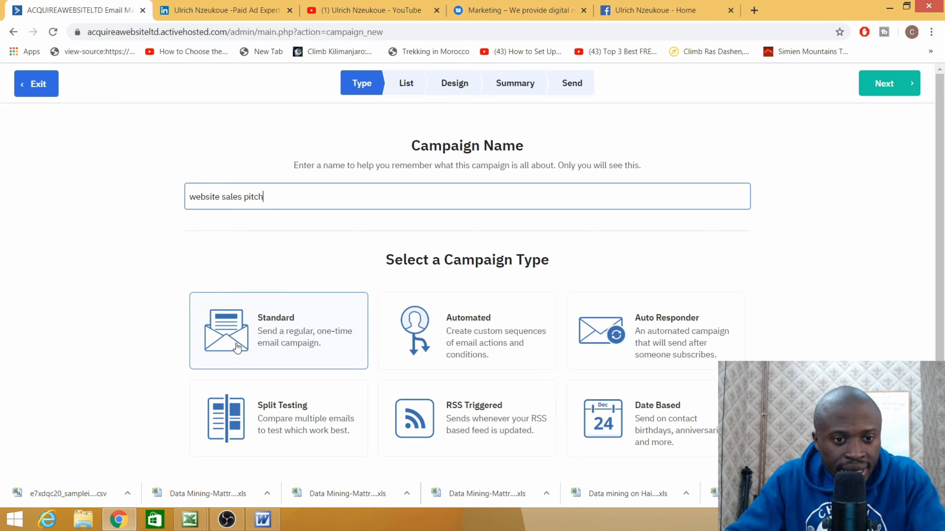
{"action": "left_click", "coordinate": [269, 337]}
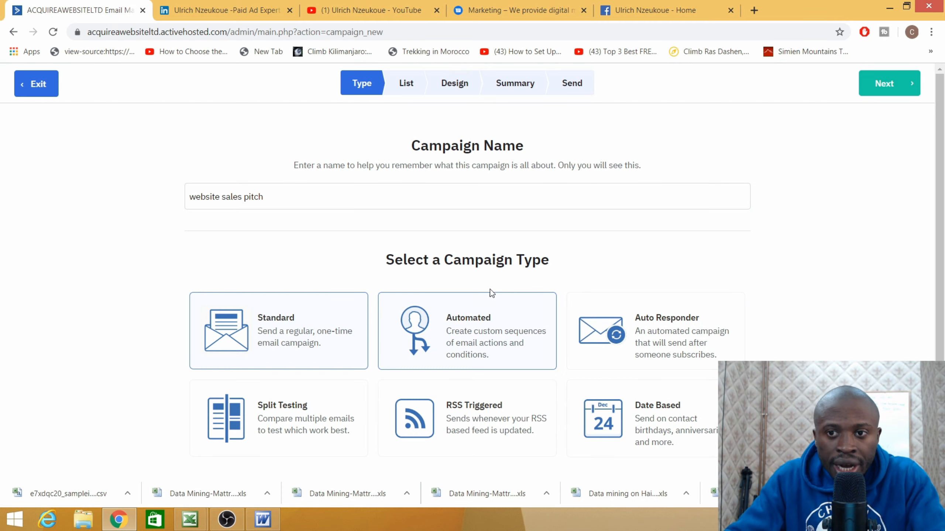
{"action": "scroll", "coordinate": [490, 289], "scroll_direction": "down", "scroll_amount": 3}
{"action": "scroll", "coordinate": [604, 253], "scroll_direction": "up", "scroll_amount": 3}
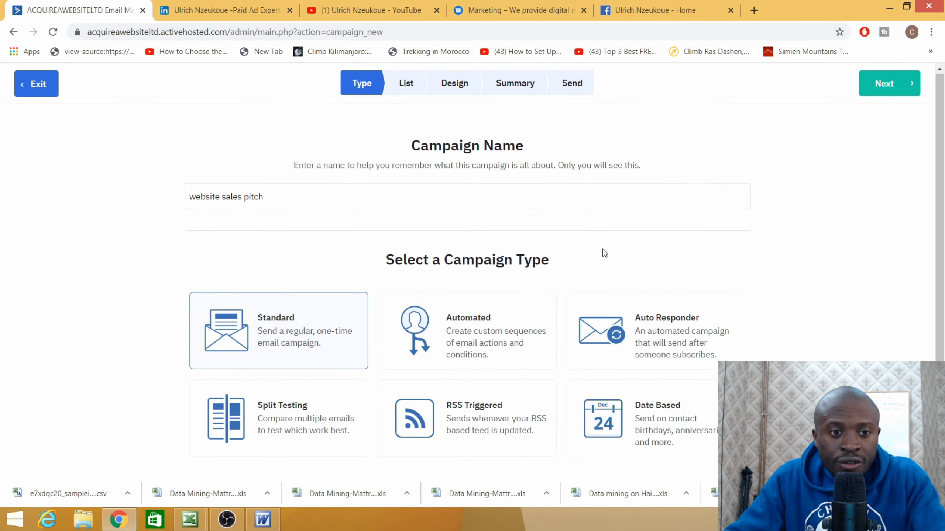
{"action": "left_click", "coordinate": [882, 85]}
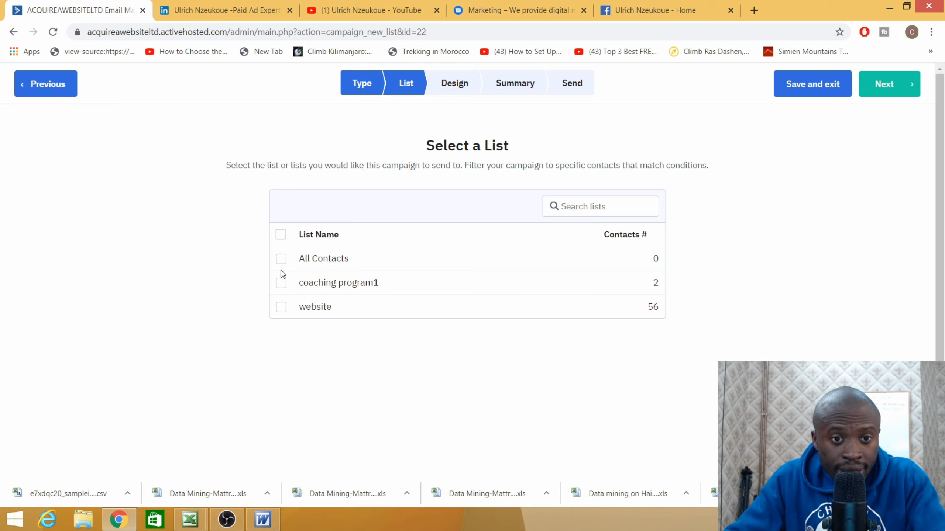
- Tick the website list (56 contacts) as recipients and continue to Design
{"action": "left_click", "coordinate": [282, 308]}
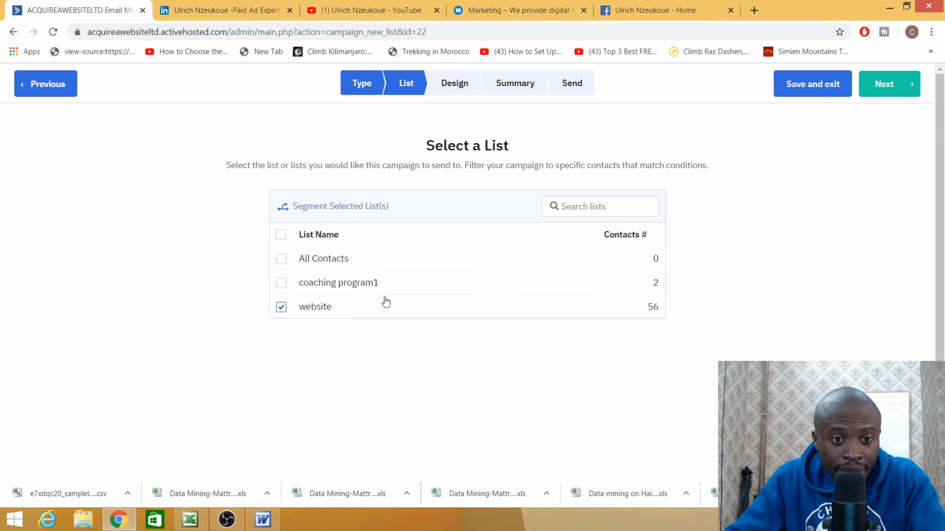
{"action": "left_click", "coordinate": [888, 90]}
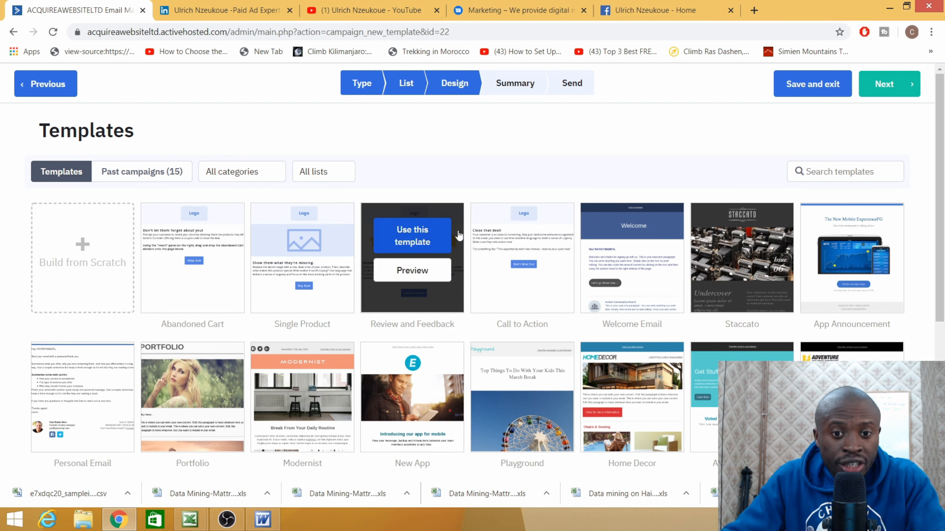
- Browse the template gallery and use the Personal Email template
{"action": "mouse_move", "coordinate": [558, 286]}
{"action": "scroll", "coordinate": [556, 284], "scroll_direction": "down", "scroll_amount": 5}
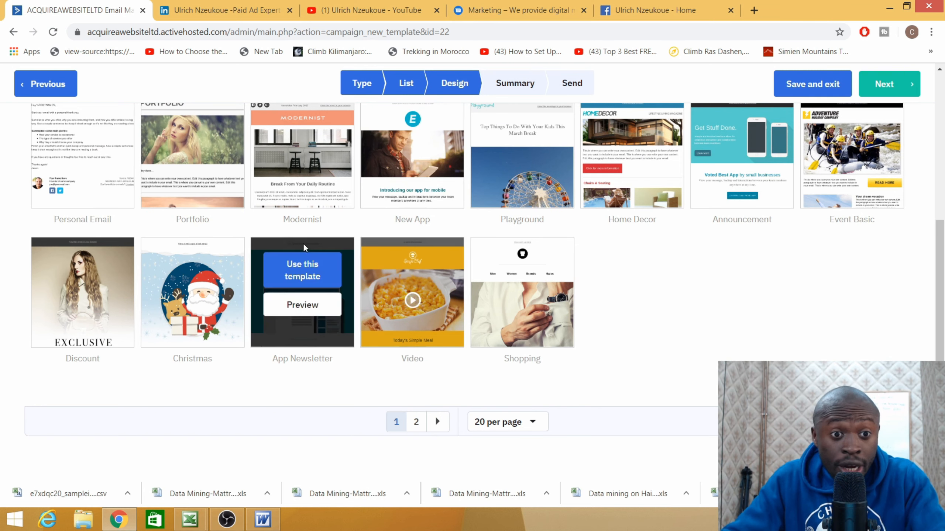
{"action": "scroll", "coordinate": [172, 243], "scroll_direction": "up", "scroll_amount": 4}
{"action": "mouse_move", "coordinate": [516, 260]}
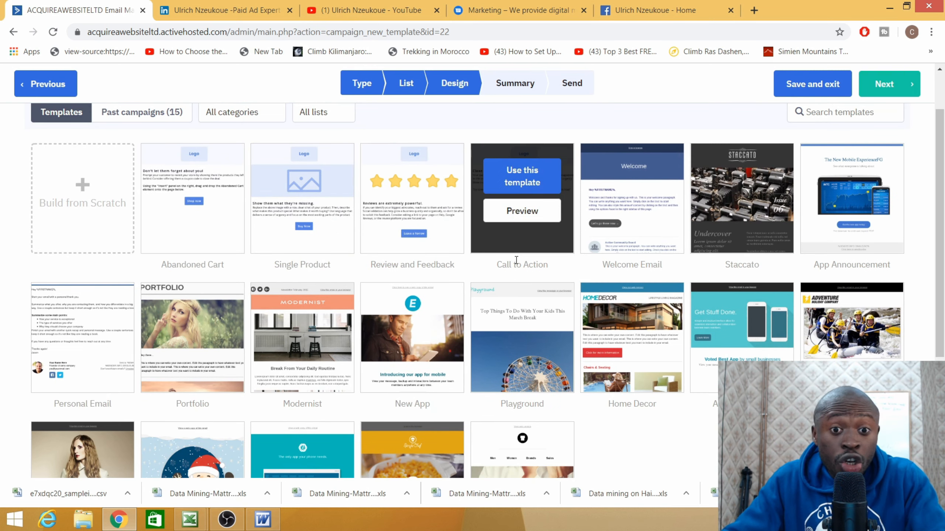
{"action": "mouse_move", "coordinate": [522, 329]}
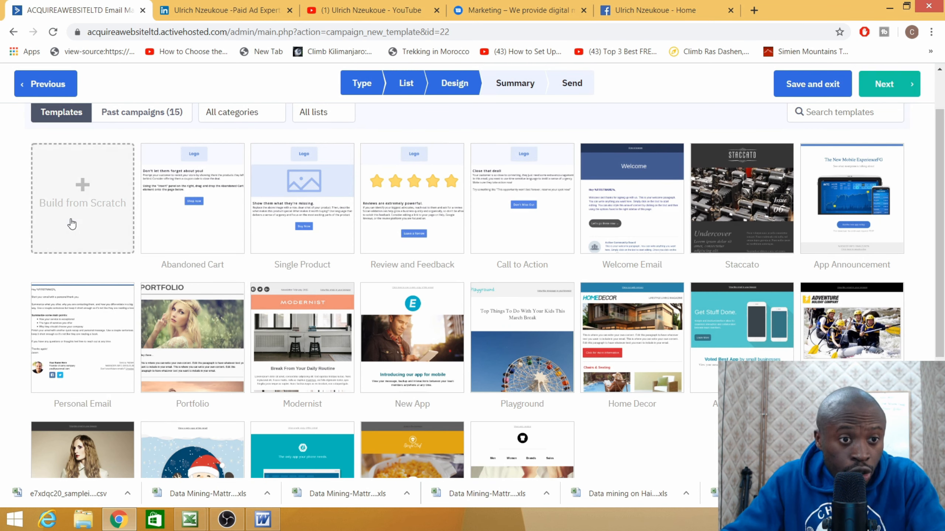
{"action": "mouse_move", "coordinate": [97, 326]}
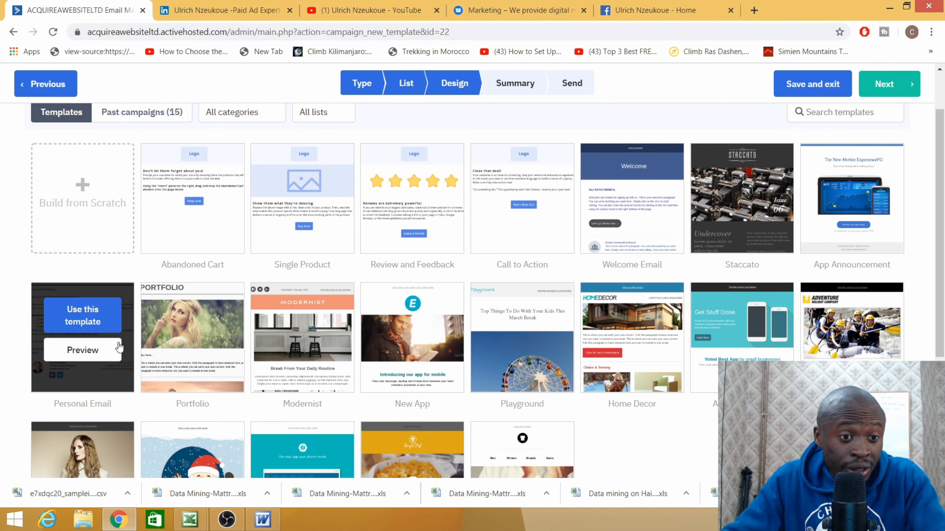
{"action": "left_click", "coordinate": [86, 321]}
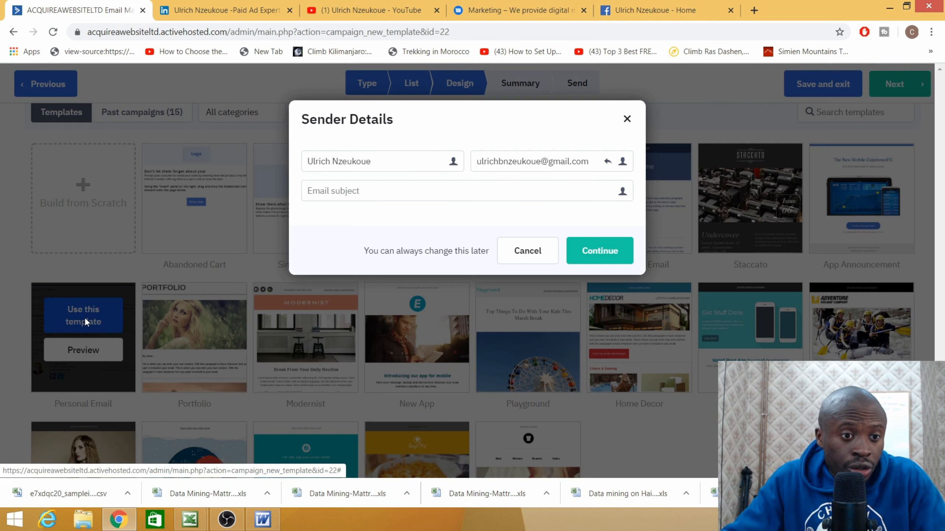
- Replace the From Email with the suggested business contact address
{"action": "left_click", "coordinate": [590, 163]}
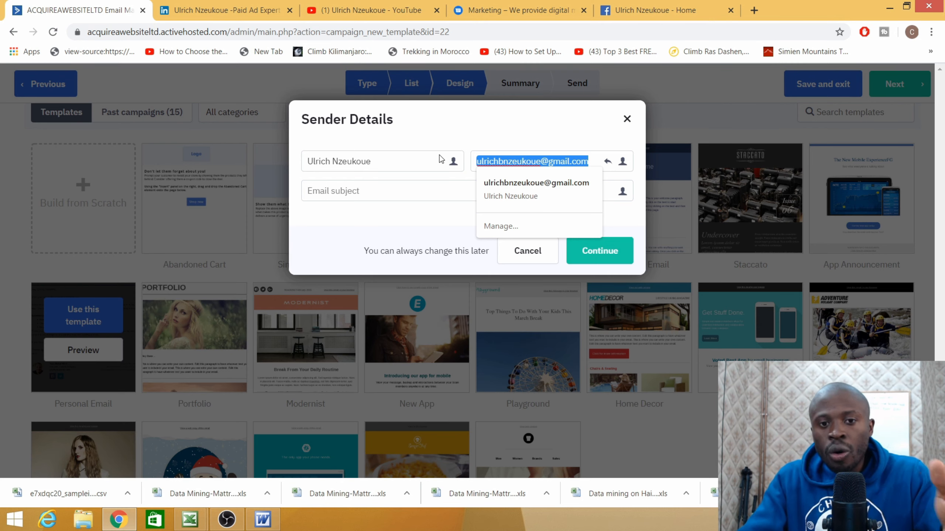
{"action": "key", "text": "BackSpace"}
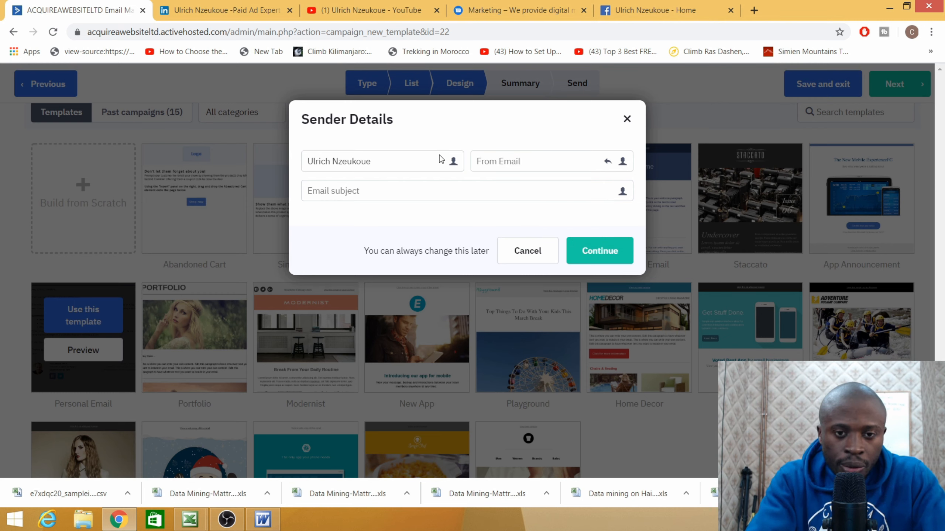
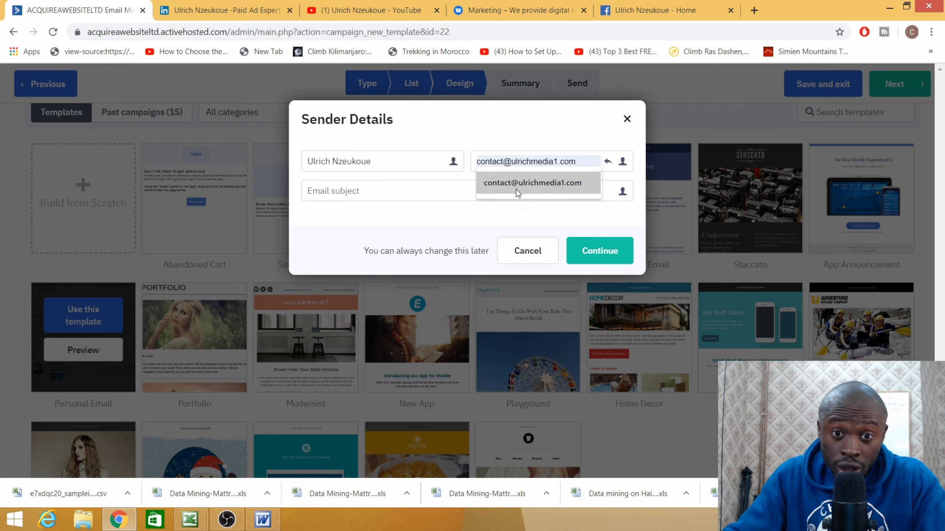
{"action": "left_click", "coordinate": [523, 184]}
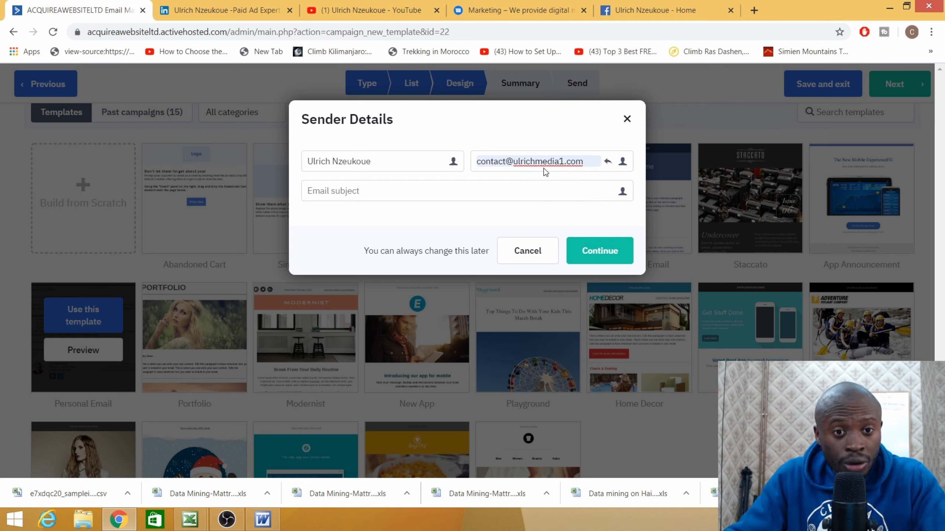
{"action": "left_click", "coordinate": [345, 194]}
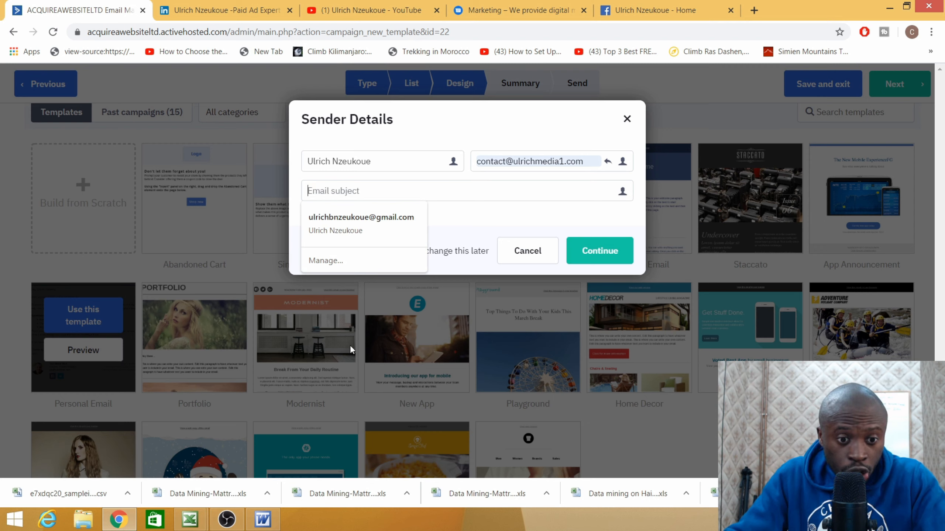
- Copy the Word heading 'A well designed website turns visitors into customers'
{"action": "left_click", "coordinate": [263, 520]}
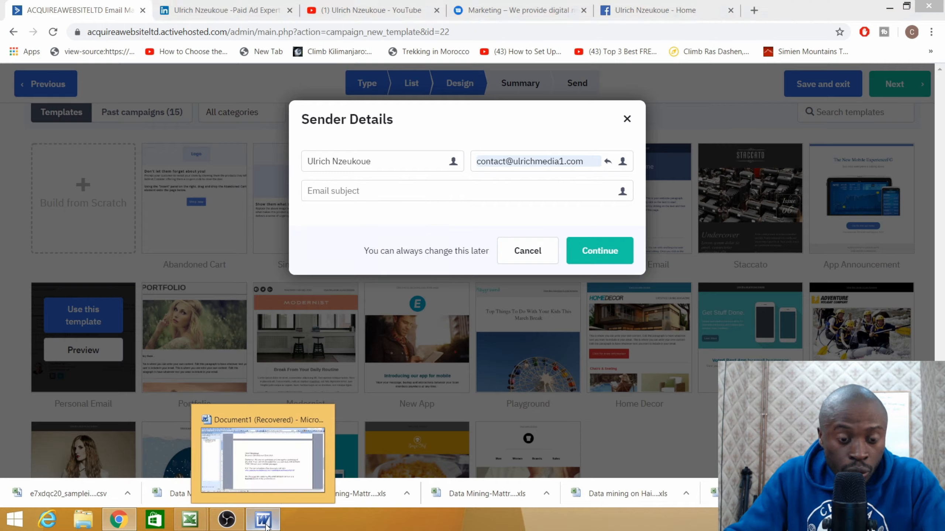
{"action": "left_click", "coordinate": [522, 189]}
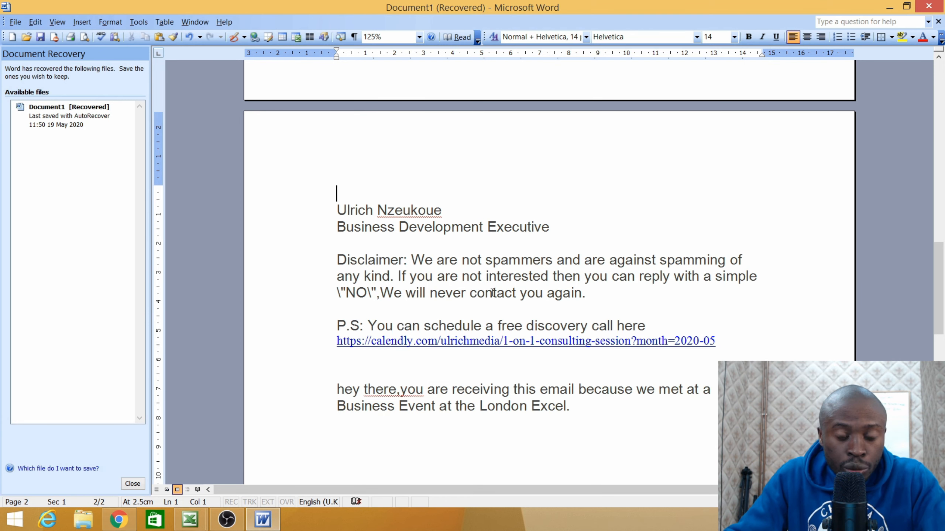
{"action": "scroll", "coordinate": [434, 392], "scroll_direction": "up", "scroll_amount": 15}
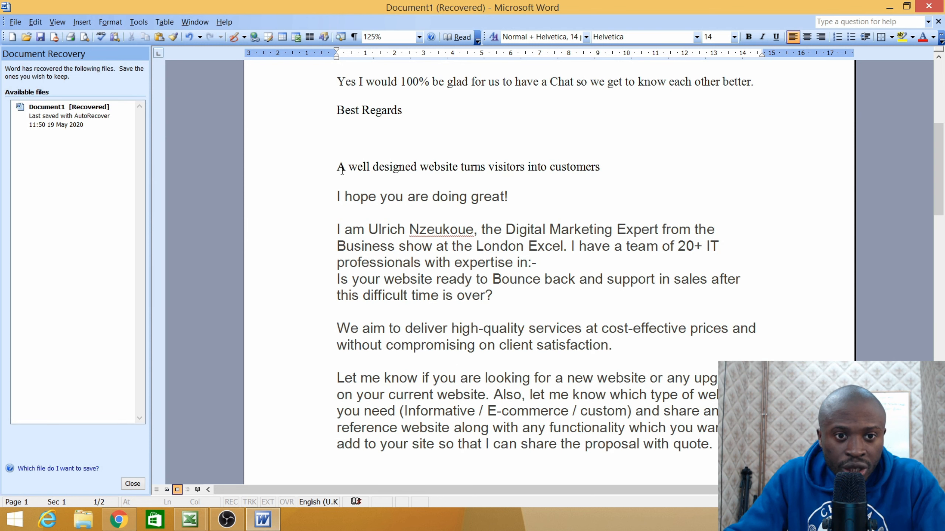
{"action": "left_click_drag", "start_coordinate": [339, 168], "coordinate": [603, 167]}
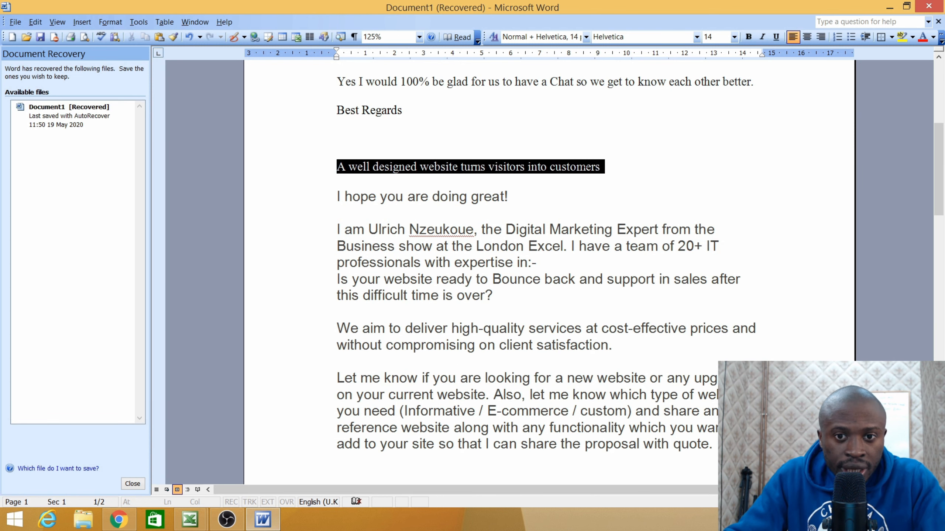
{"action": "right_click", "coordinate": [388, 166]}
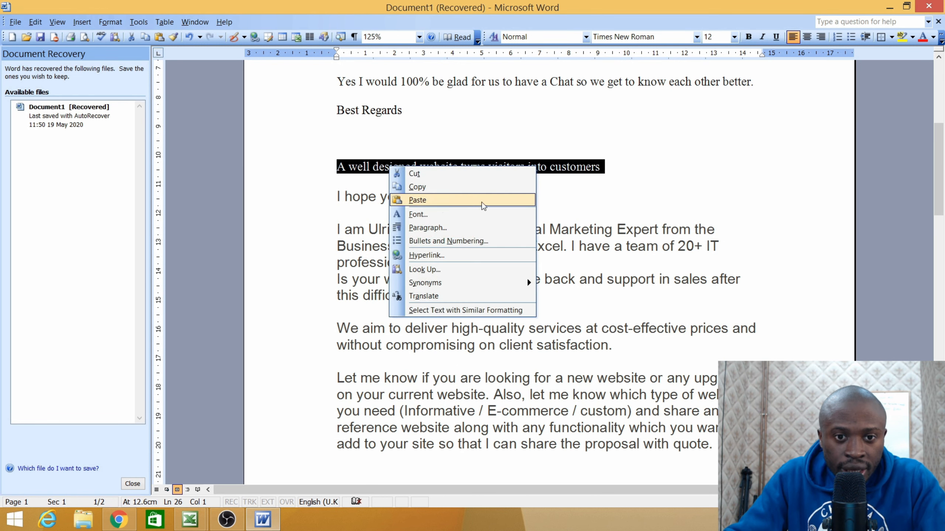
{"action": "left_click", "coordinate": [439, 188]}
- Paste the heading as the email subject and continue to the email designer
{"action": "mouse_move", "coordinate": [118, 519]}
{"action": "left_click", "coordinate": [102, 455]}
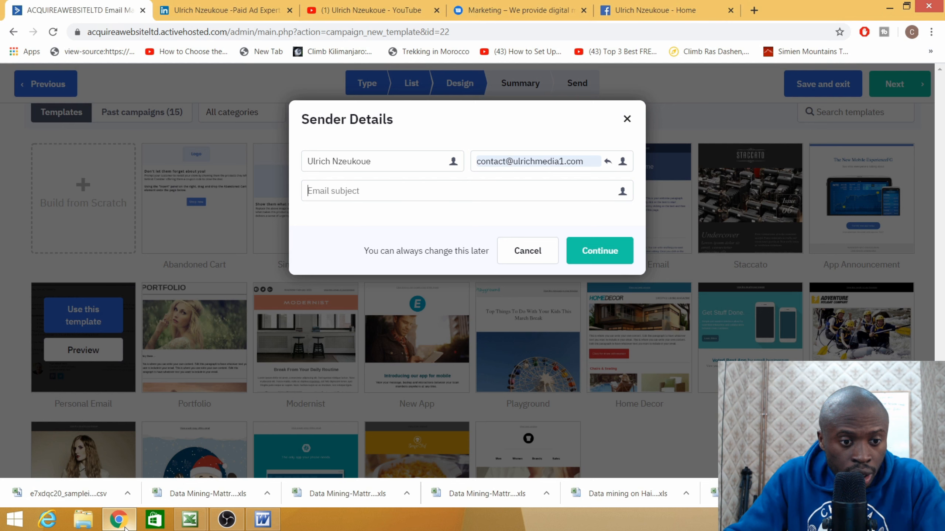
{"action": "right_click", "coordinate": [369, 193]}
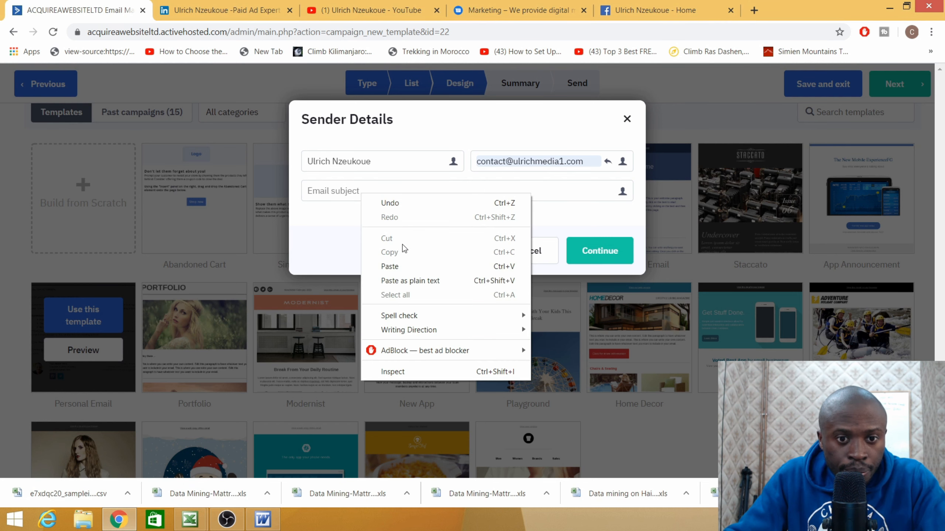
{"action": "left_click", "coordinate": [402, 265]}
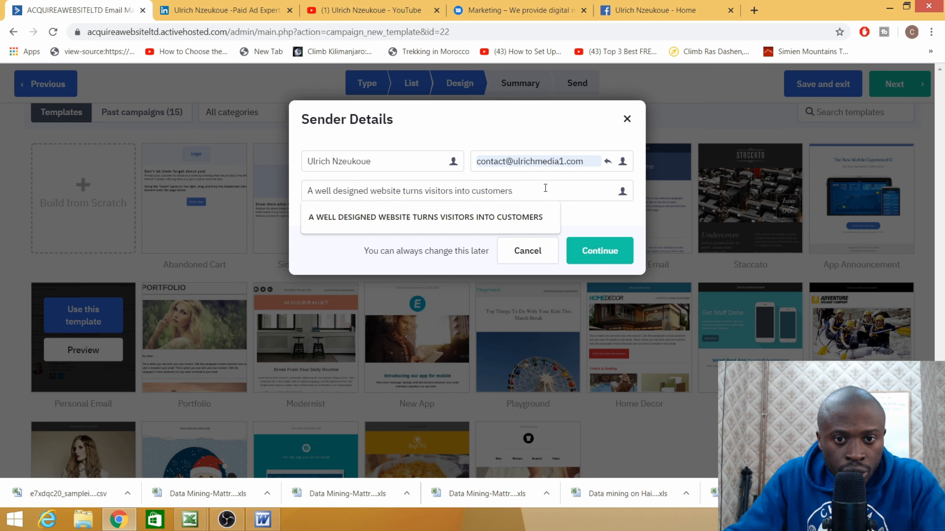
{"action": "left_click", "coordinate": [588, 212]}
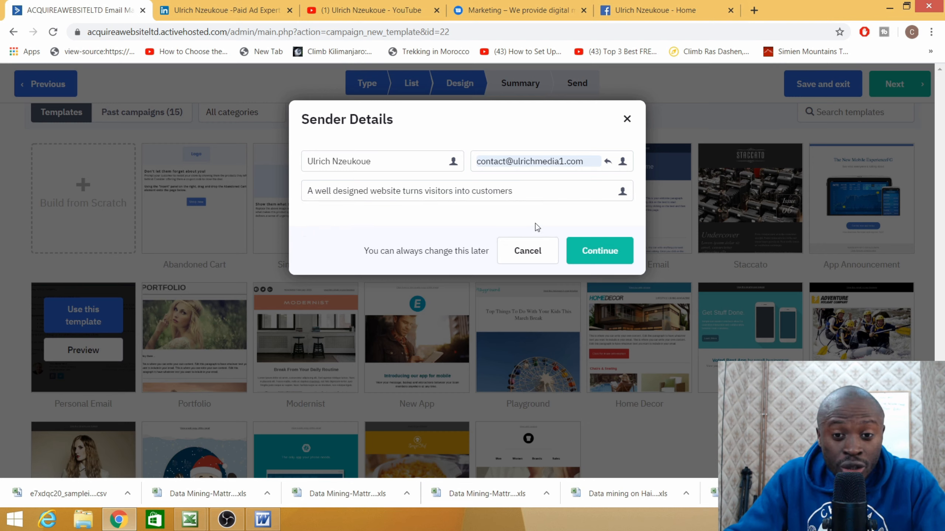
{"action": "left_click", "coordinate": [594, 255]}
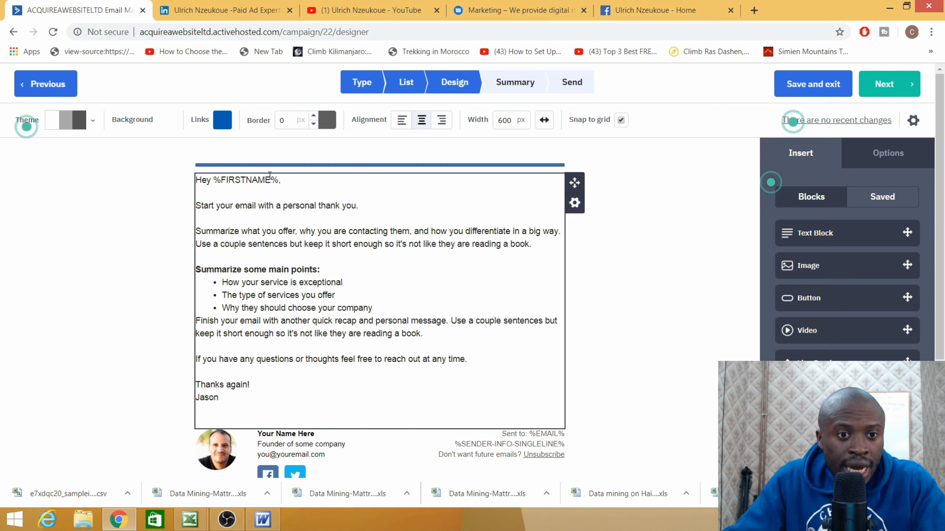
- Open the template's 'Hey %FIRSTNAME%,' text block and review the personalization fields without inserting one
{"action": "left_click_drag", "start_coordinate": [271, 181], "coordinate": [221, 181]}
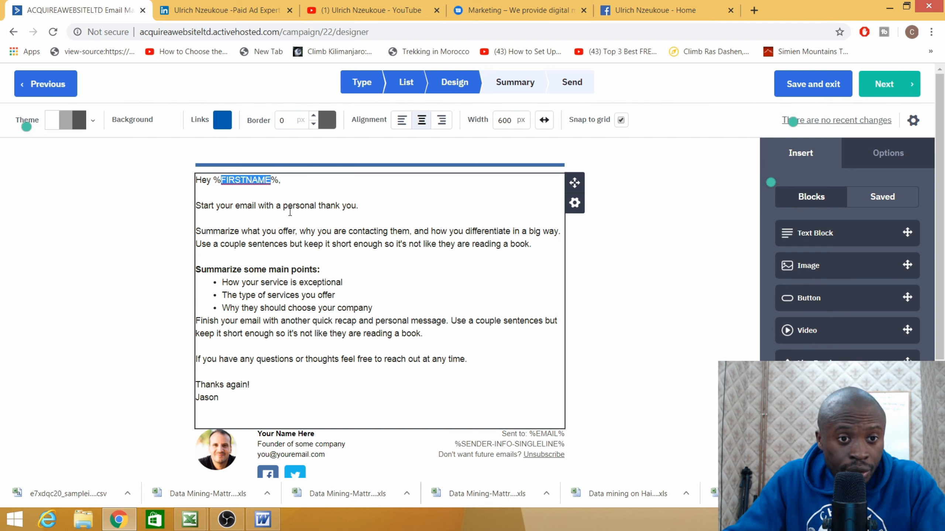
{"action": "left_click", "coordinate": [319, 205]}
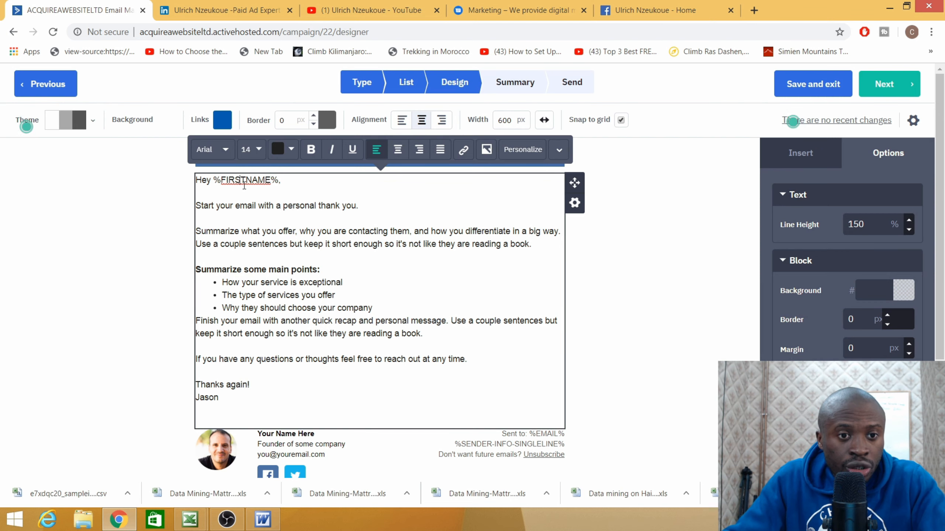
{"action": "left_click", "coordinate": [520, 152]}
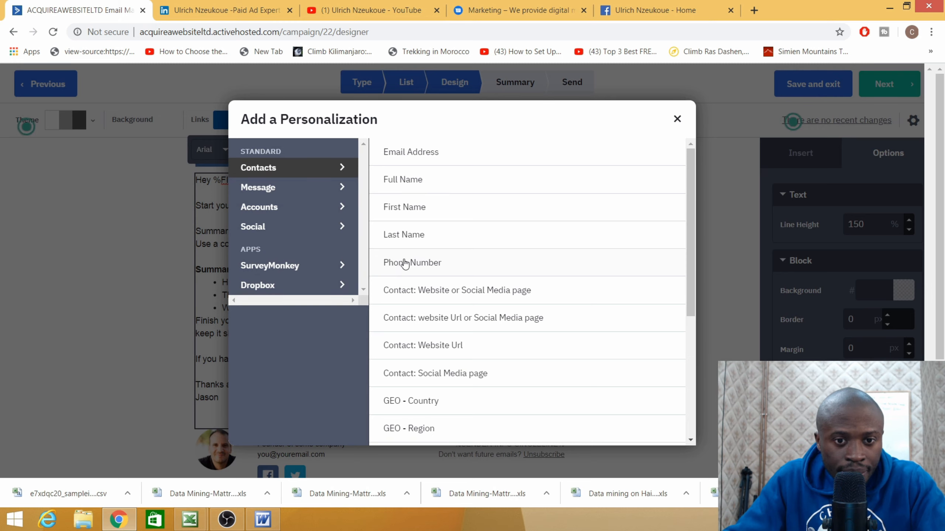
{"action": "left_click", "coordinate": [677, 119]}
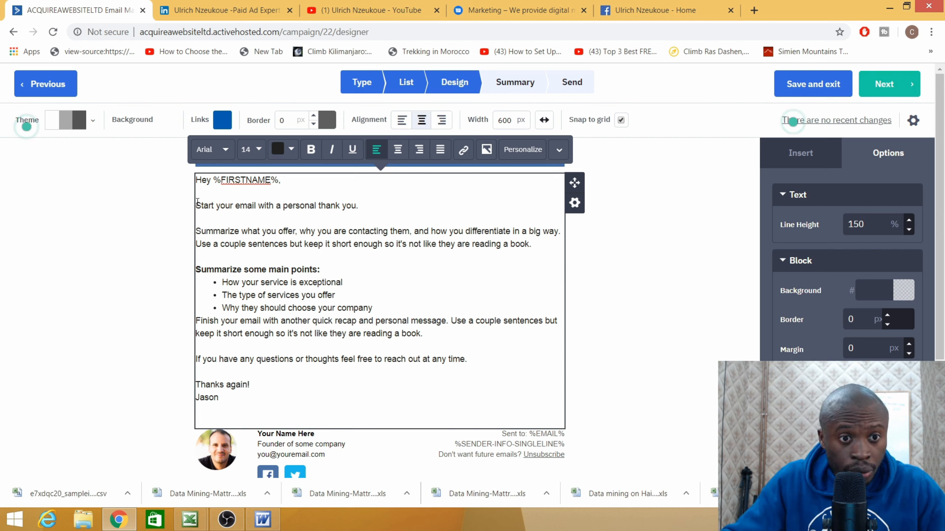
- Delete the template body text below the greeting
{"action": "left_click_drag", "start_coordinate": [197, 203], "coordinate": [286, 392]}
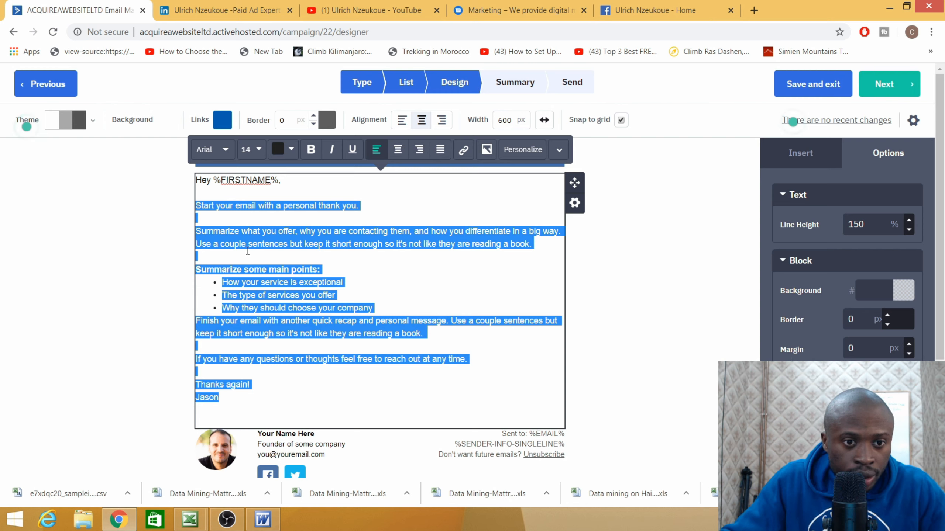
{"action": "right_click", "coordinate": [255, 243]}
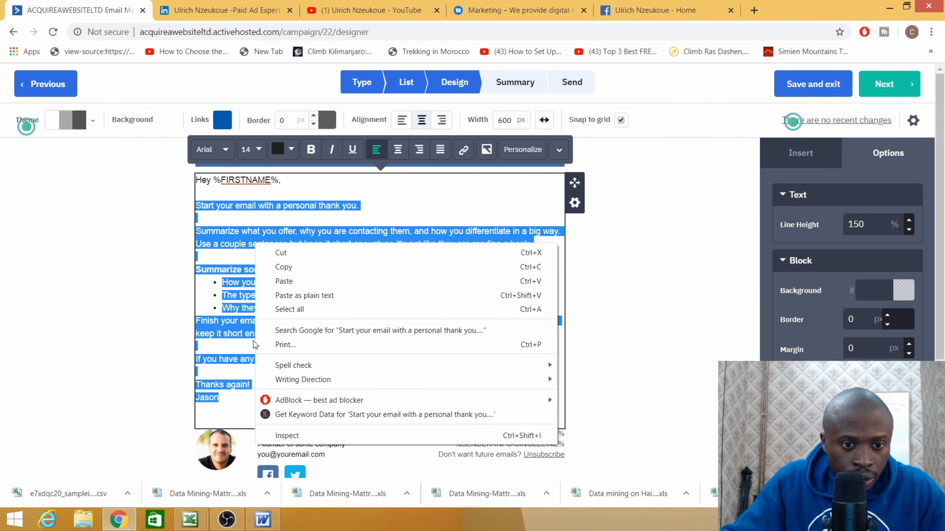
{"action": "left_click", "coordinate": [235, 299]}
{"action": "key", "text": "BackSpace"}
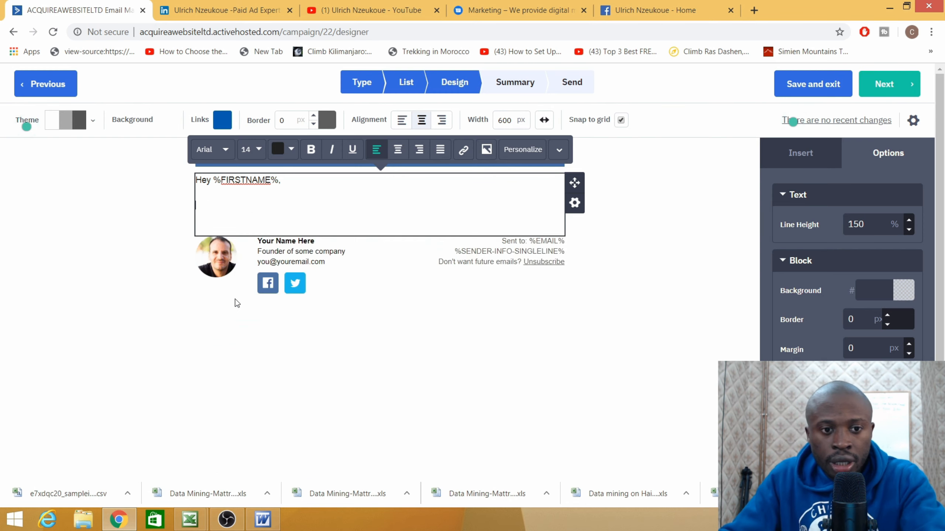
- Copy the Word pitch from 'I hope you are doing great!' onward and paste it into the email body
{"action": "left_click", "coordinate": [264, 521]}
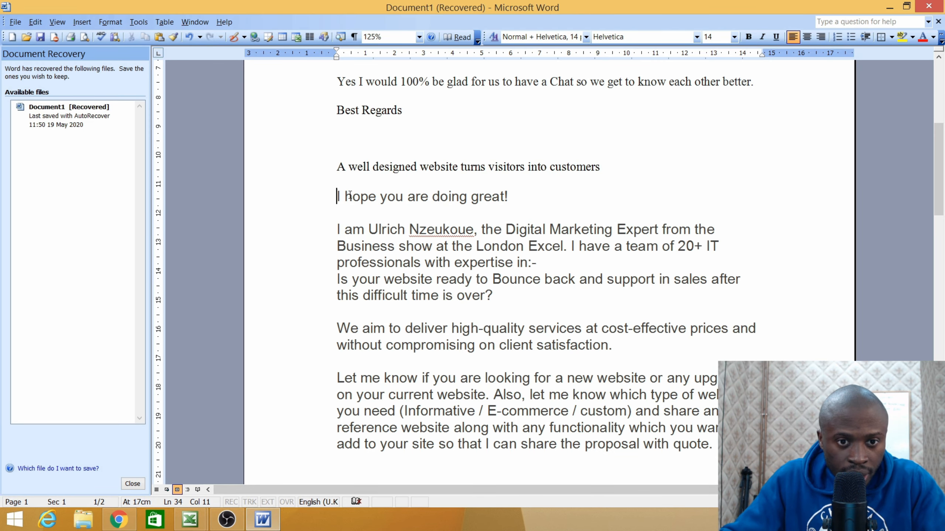
{"action": "mouse_move", "coordinate": [337, 191]}
{"action": "left_mouse_down"}
{"action": "mouse_move", "coordinate": [432, 376]}
{"action": "mouse_move", "coordinate": [471, 496]}
{"action": "mouse_move", "coordinate": [475, 441]}
{"action": "mouse_move", "coordinate": [525, 457]}
{"action": "mouse_move", "coordinate": [542, 350]}
{"action": "left_mouse_up"}
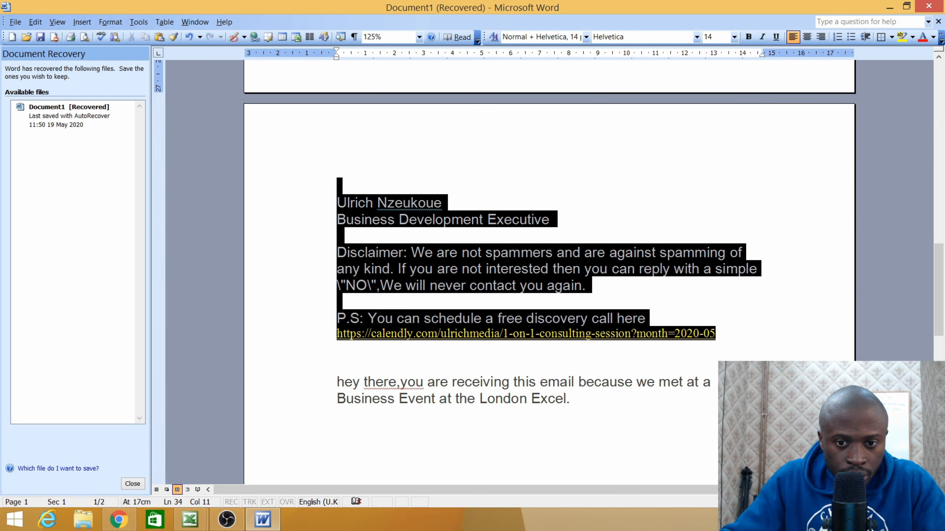
{"action": "right_click", "coordinate": [429, 266]}
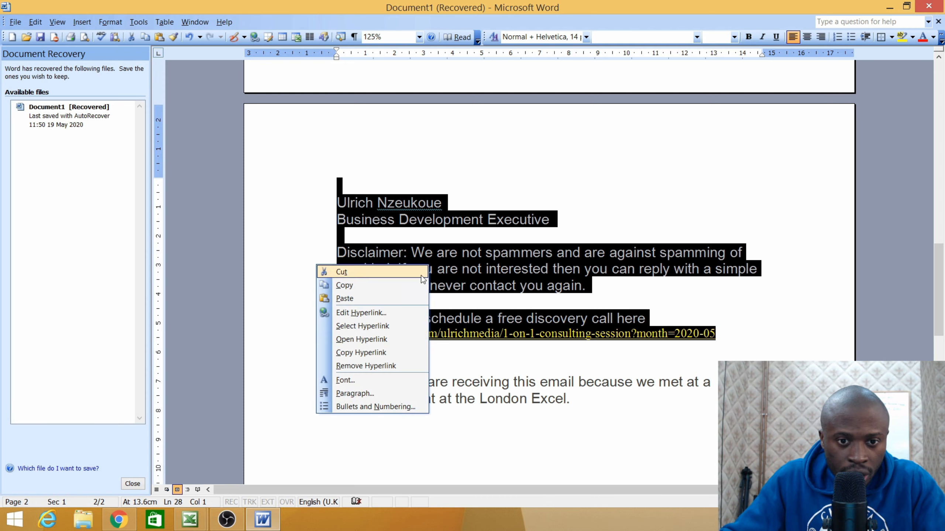
{"action": "left_click", "coordinate": [360, 287]}
{"action": "left_click", "coordinate": [121, 518]}
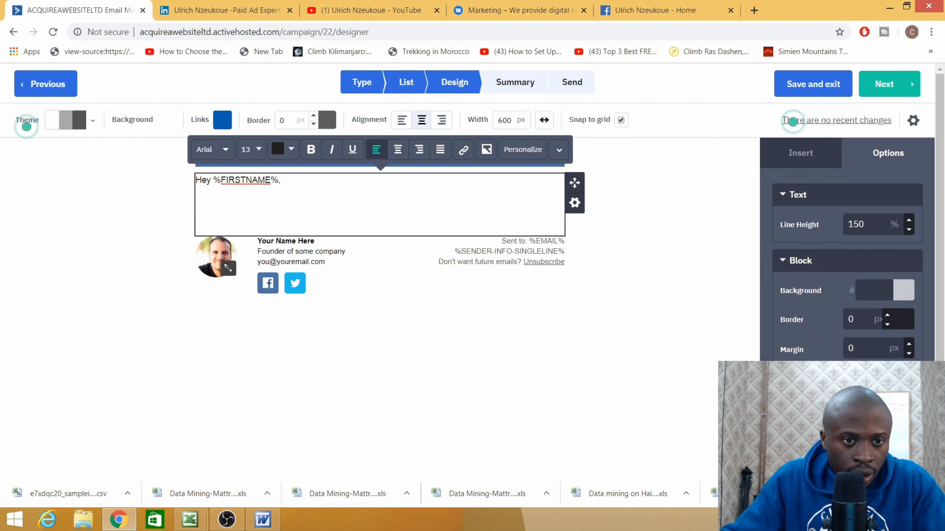
{"action": "right_click", "coordinate": [208, 203]}
{"action": "left_click", "coordinate": [242, 273]}
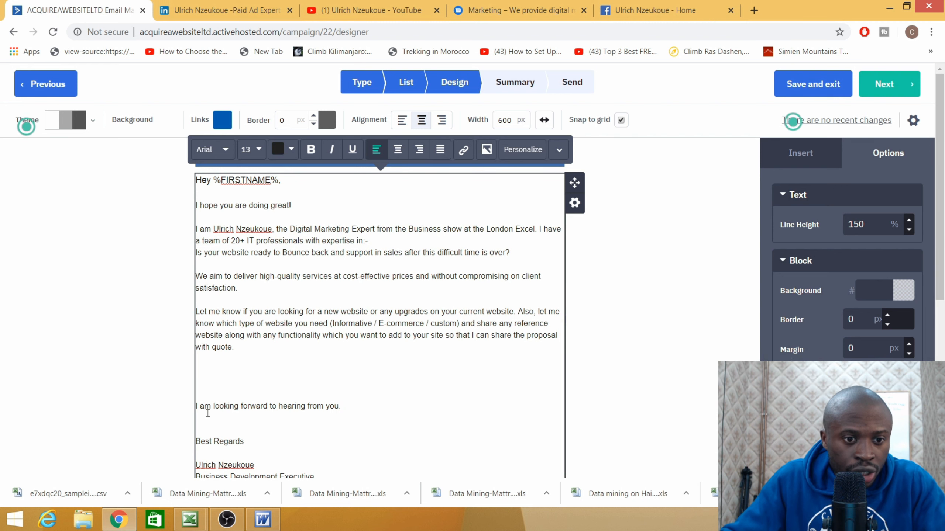
- Remove the extra blank lines above the closing sentence and Best Regards
{"action": "left_click", "coordinate": [229, 393]}
{"action": "key", "text": "BackSpace"}
{"action": "key", "text": "BackSpace"}
{"action": "key", "text": "BackSpace"}
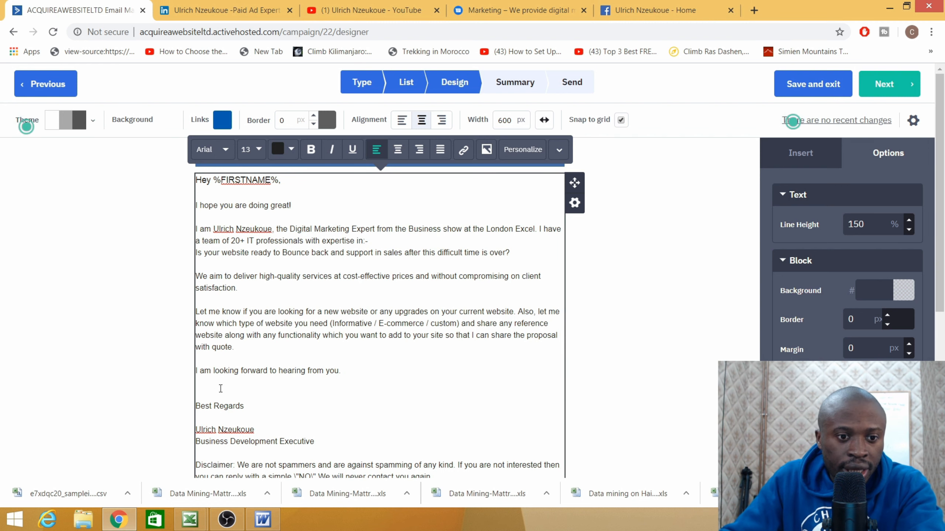
{"action": "left_click", "coordinate": [205, 396]}
{"action": "key", "text": "BackSpace"}
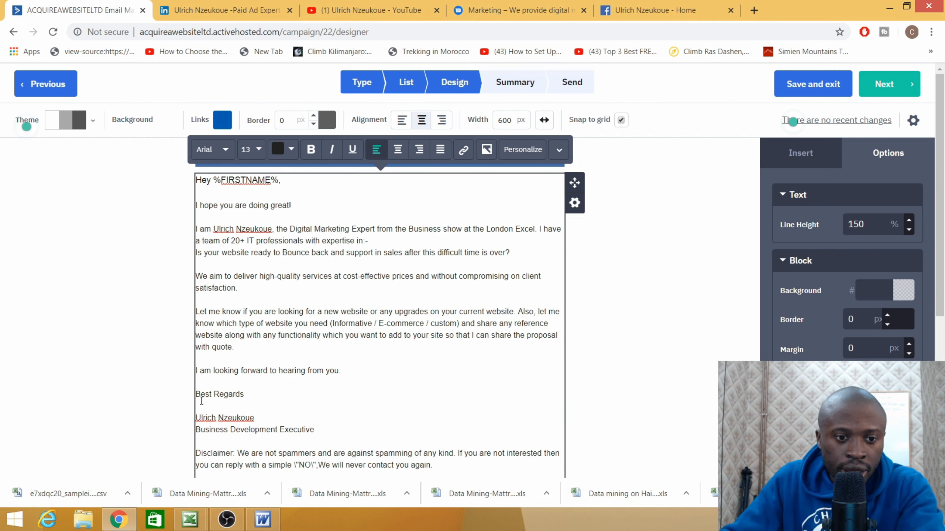
{"action": "scroll", "coordinate": [249, 409], "scroll_direction": "down", "scroll_amount": 3}
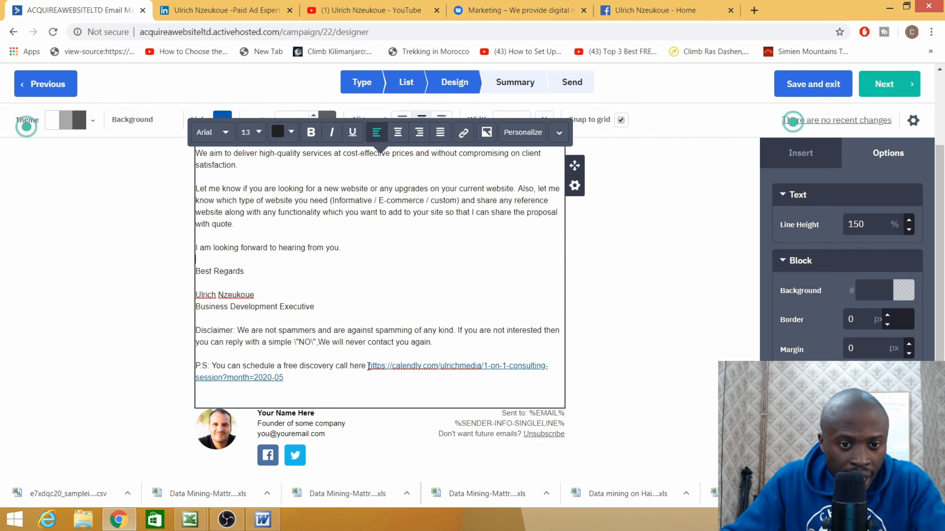
- Copy the calendly booking URL from the P.S. line
{"action": "left_click_drag", "start_coordinate": [369, 366], "coordinate": [478, 386]}
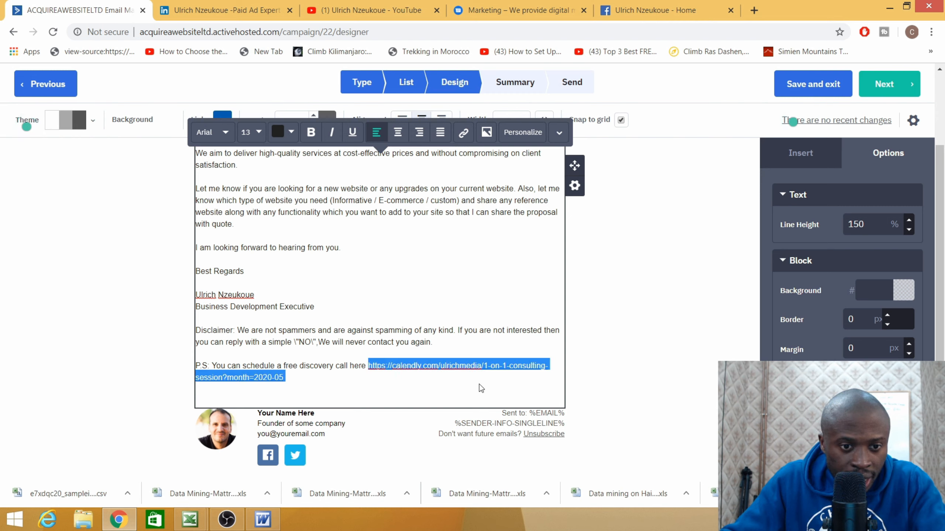
{"action": "right_click", "coordinate": [443, 364]}
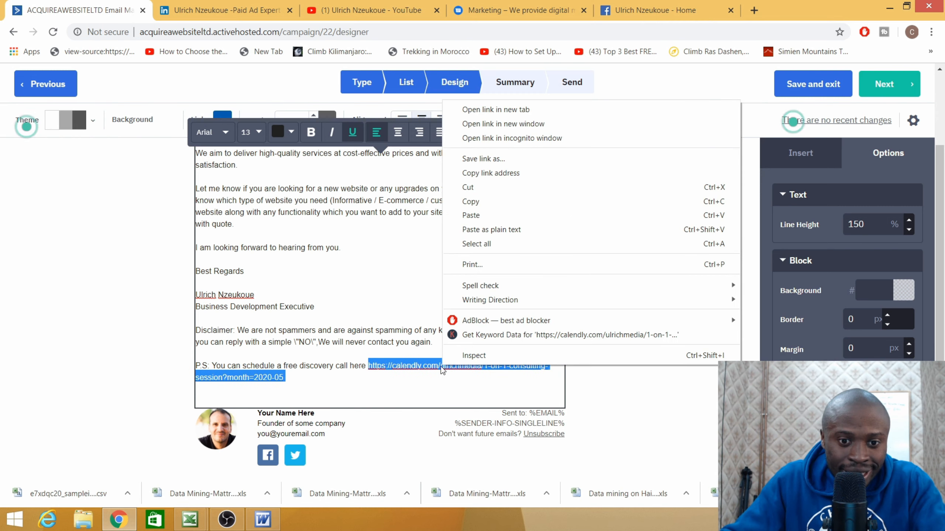
{"action": "left_click", "coordinate": [471, 202]}
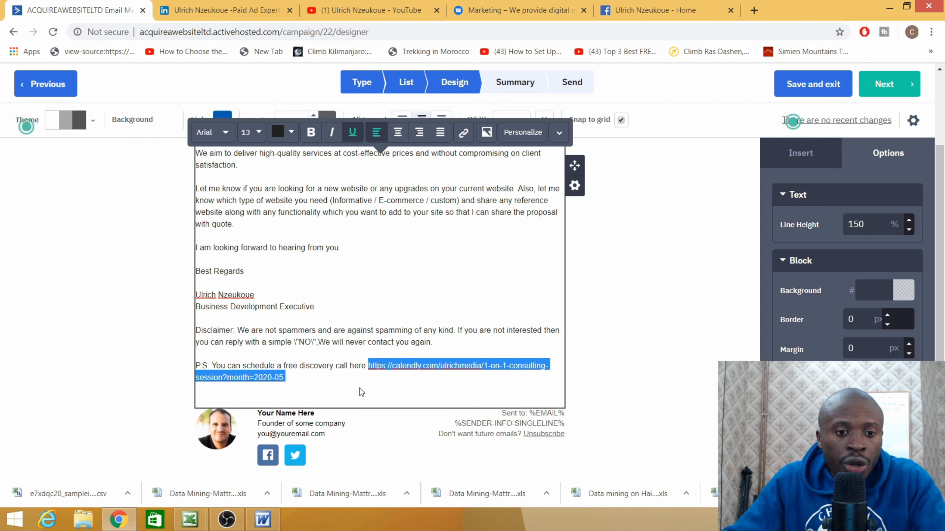
{"action": "right_click", "coordinate": [406, 366]}
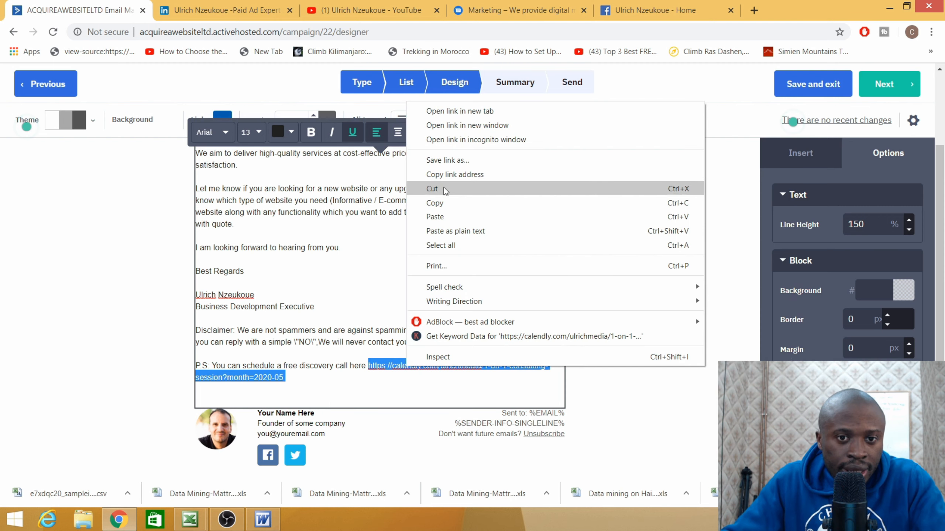
{"action": "left_click", "coordinate": [439, 204]}
{"action": "left_click", "coordinate": [362, 376]}
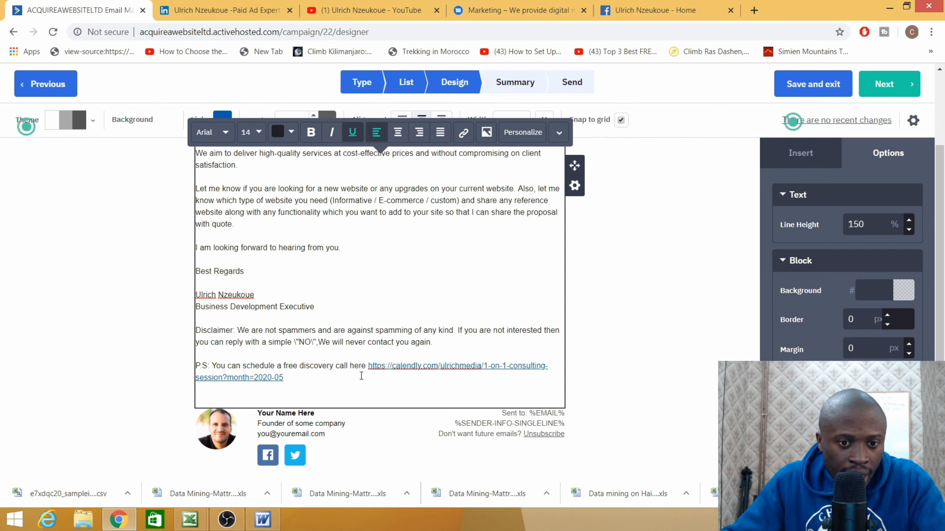
- Link 'You can schedule a free discovery call here' to the booking URL and delete the raw URL
{"action": "left_click_drag", "start_coordinate": [365, 365], "coordinate": [215, 364]}
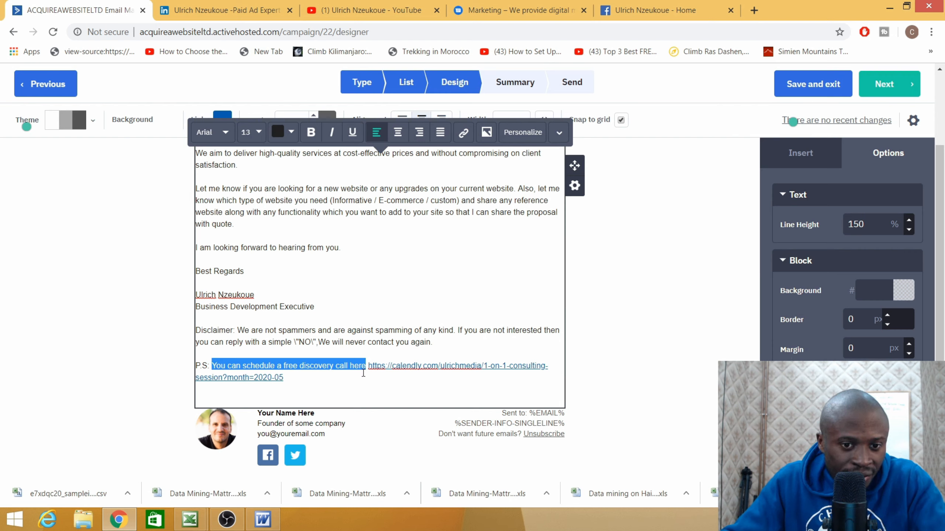
{"action": "left_click", "coordinate": [465, 138]}
{"action": "left_click", "coordinate": [601, 267]}
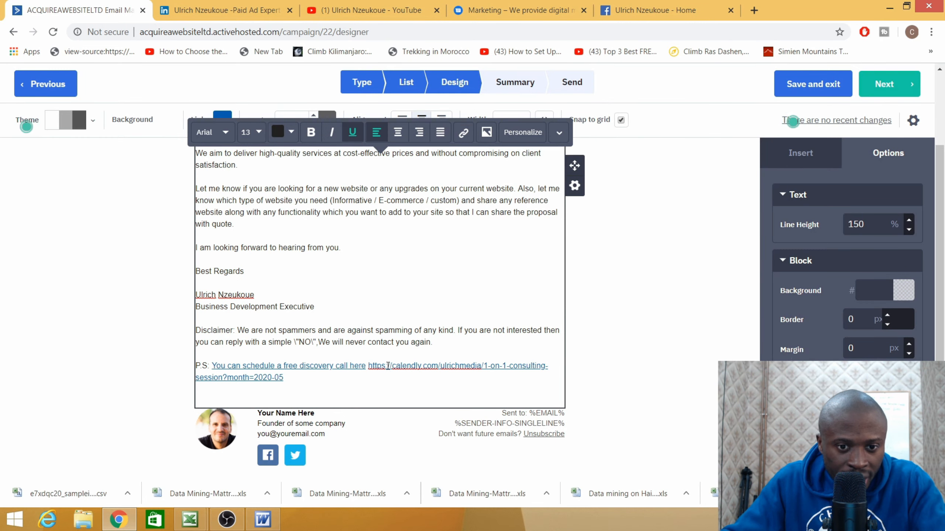
{"action": "left_click_drag", "start_coordinate": [368, 366], "coordinate": [283, 378]}
{"action": "key", "text": "BackSpace"}
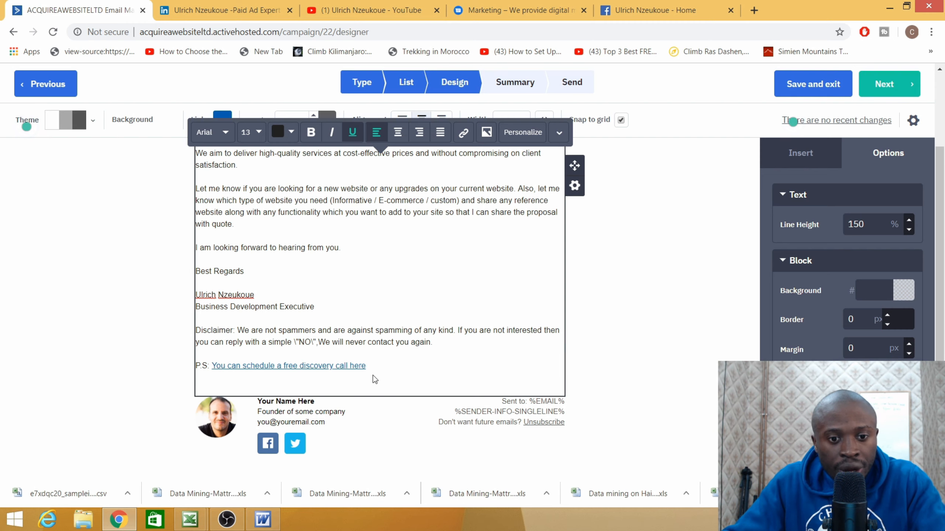
{"action": "scroll", "coordinate": [371, 378], "scroll_direction": "down", "scroll_amount": 3}
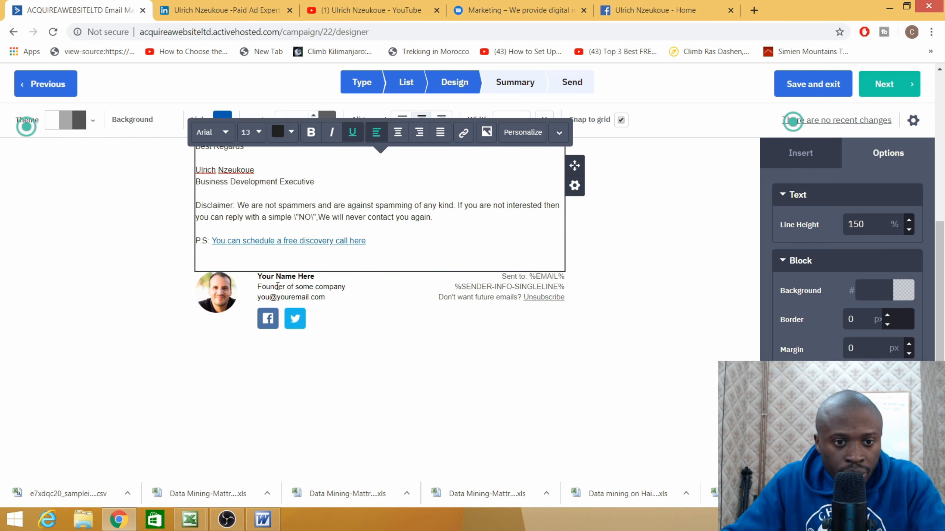
- Update the footer signature's photo and name, adding the title 'Business development Executive' below it
{"action": "left_click", "coordinate": [269, 294]}
{"action": "left_click", "coordinate": [213, 296]}
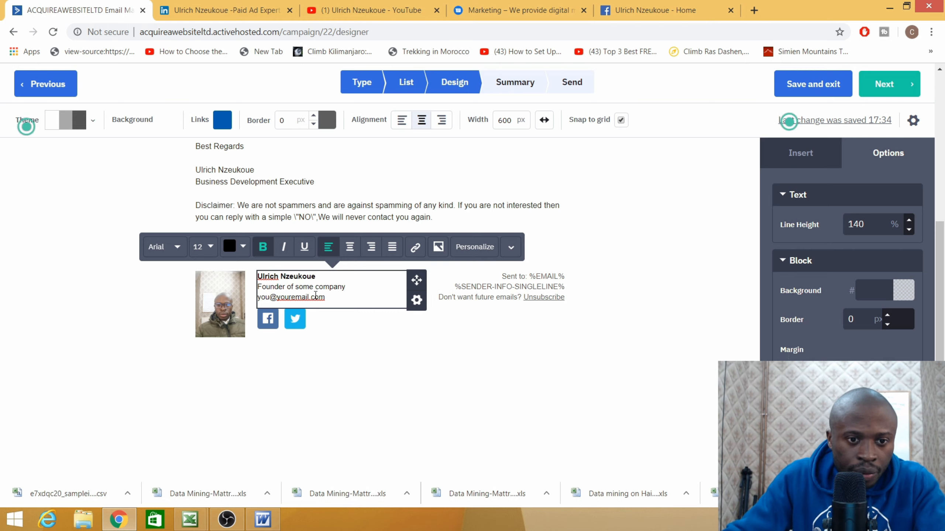
{"action": "left_click", "coordinate": [346, 289]}
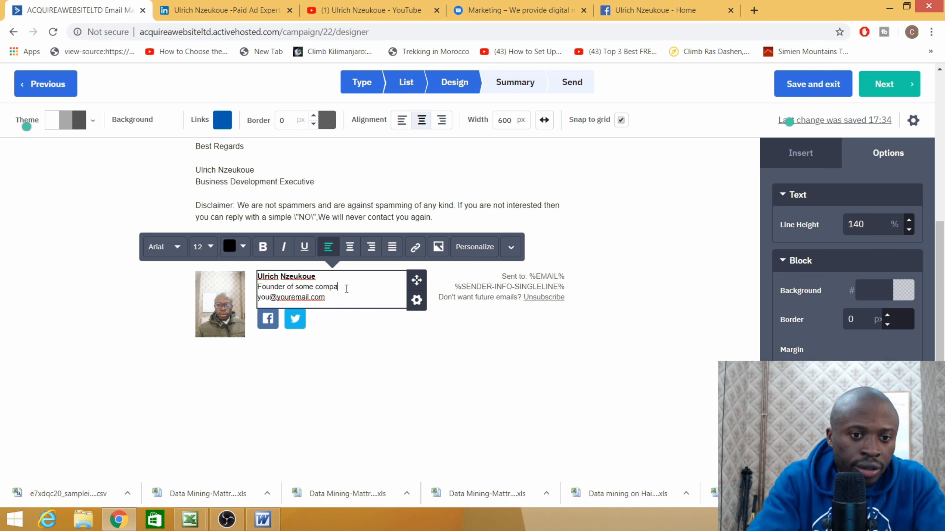
{"action": "key", "text": "BackSpace"}
{"action": "key", "text": "BackSpace"}
{"action": "key", "text": "BackSpace"}
{"action": "key", "text": "BackSpace"}
{"action": "key", "text": "BackSpace"}
{"action": "key", "text": "BackSpace"}
{"action": "key", "text": "BackSpace"}
{"action": "key", "text": "BackSpace"}
{"action": "key", "text": "BackSpace"}
{"action": "key", "text": "BackSpace"}
{"action": "key", "text": "BackSpace"}
{"action": "key", "text": "BackSpace"}
{"action": "key", "text": "BackSpace"}
{"action": "key", "text": "BackSpace"}
{"action": "key", "text": "BackSpace"}
{"action": "key", "text": "BackSpace"}
{"action": "key", "text": "BackSpace"}
{"action": "key", "text": "BackSpace"}
{"action": "key", "text": "BackSpace"}
{"action": "key", "text": "BackSpace"}
{"action": "key", "text": "BackSpace"}
{"action": "key", "text": "BackSpace"}
{"action": "key", "text": "BackSpace"}
{"action": "key", "text": "BackSpace"}
{"action": "key", "text": "BackSpace"}
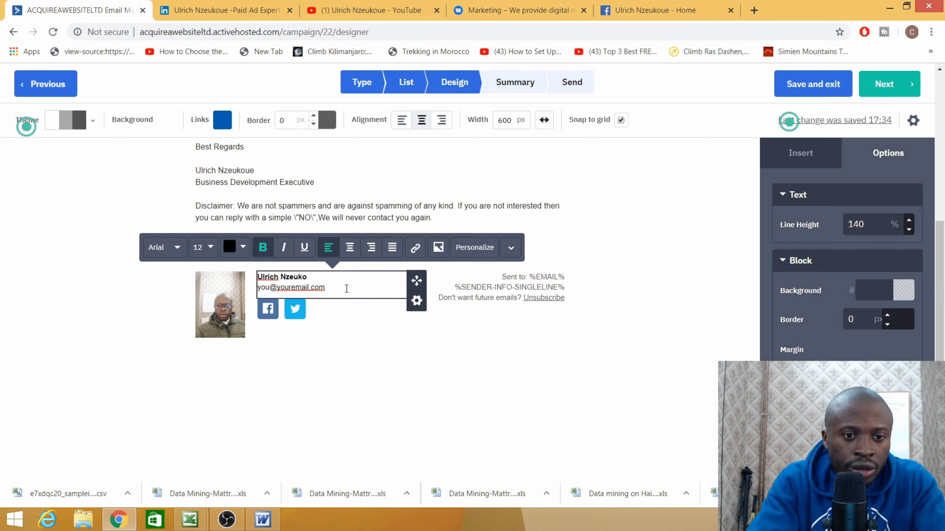
{"action": "type", "text": "e"}
{"action": "key", "text": "Return"}
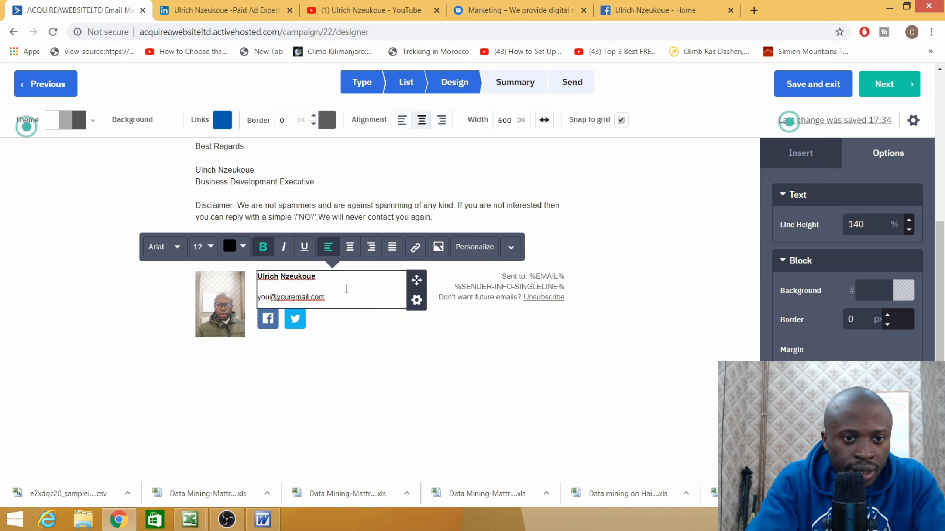
{"action": "type", "text": "Busine"}
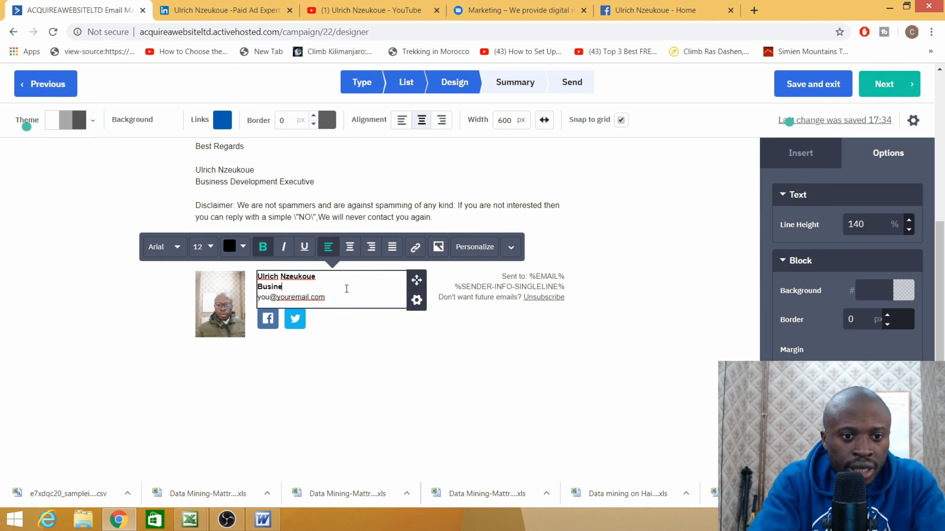
{"action": "type", "text": "ss deve"}
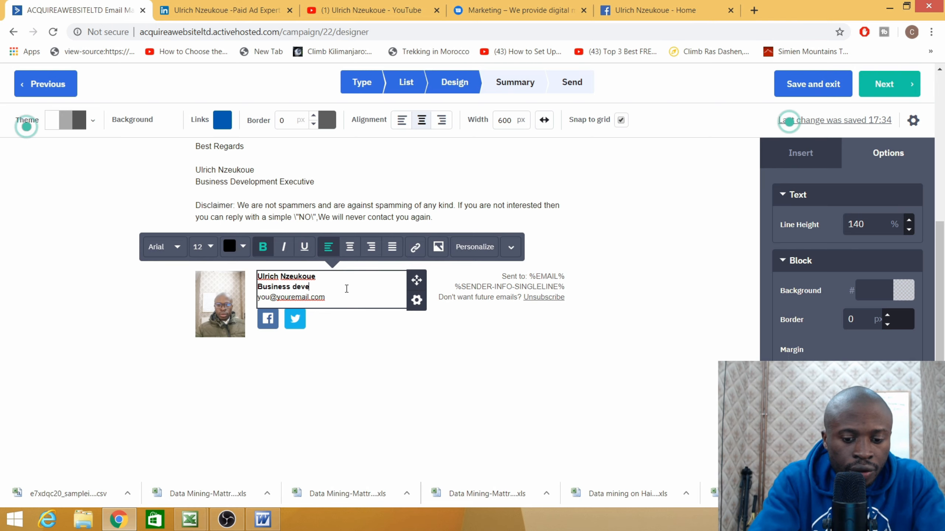
{"action": "type", "text": "lopment "}
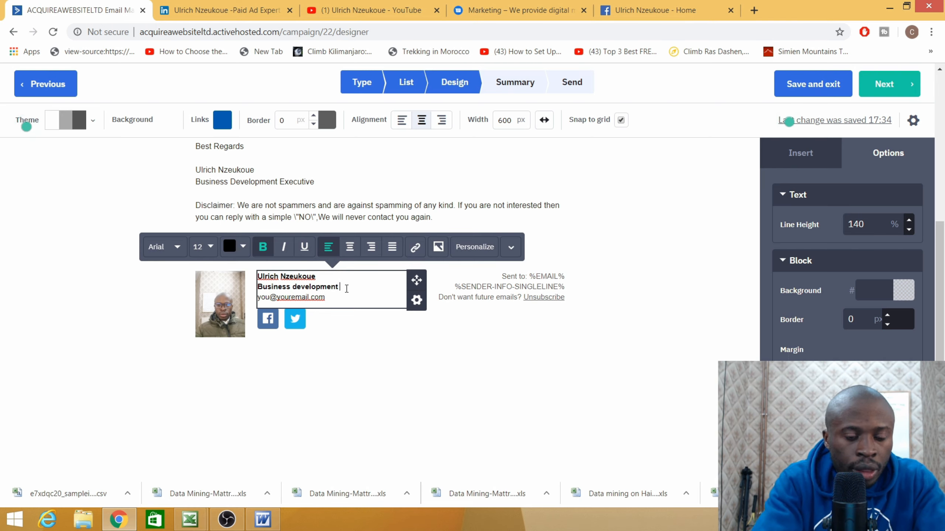
{"action": "type", "text": "Exec"}
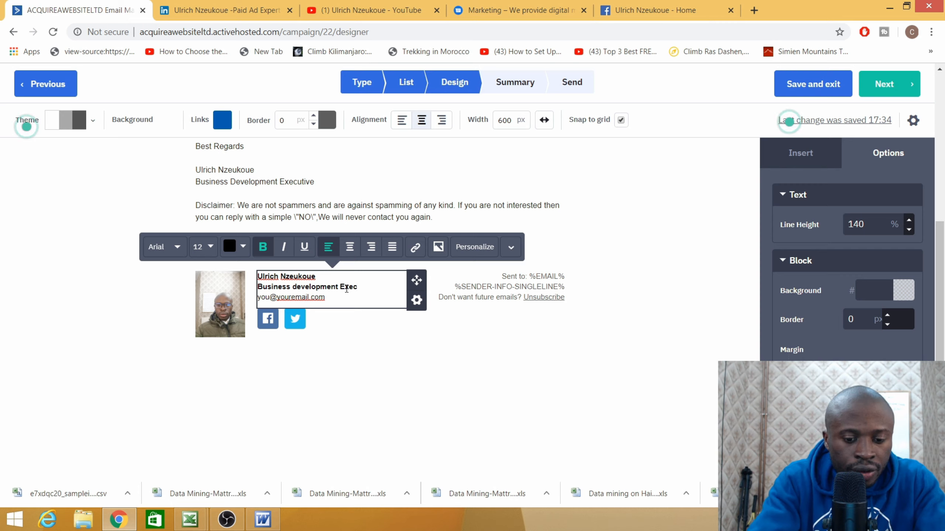
{"action": "type", "text": "utive"}
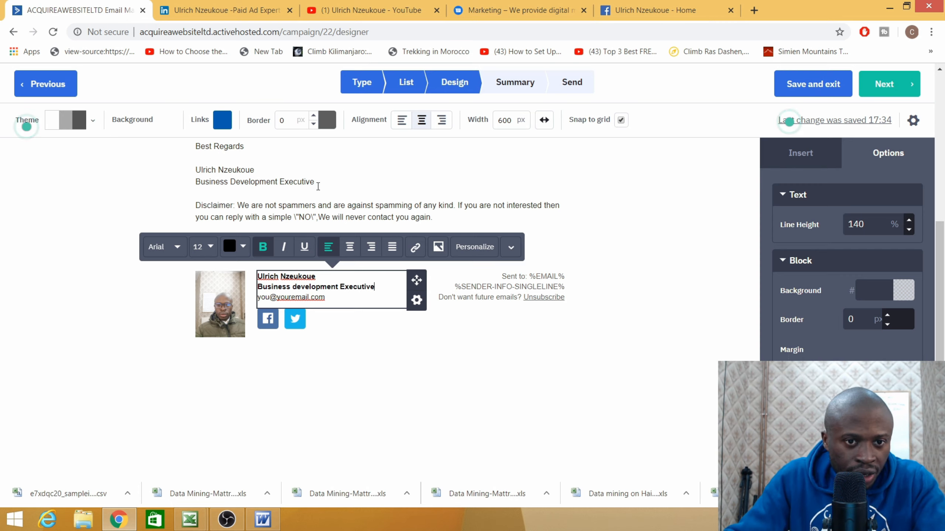
{"action": "left_click_drag", "start_coordinate": [316, 183], "coordinate": [197, 183]}
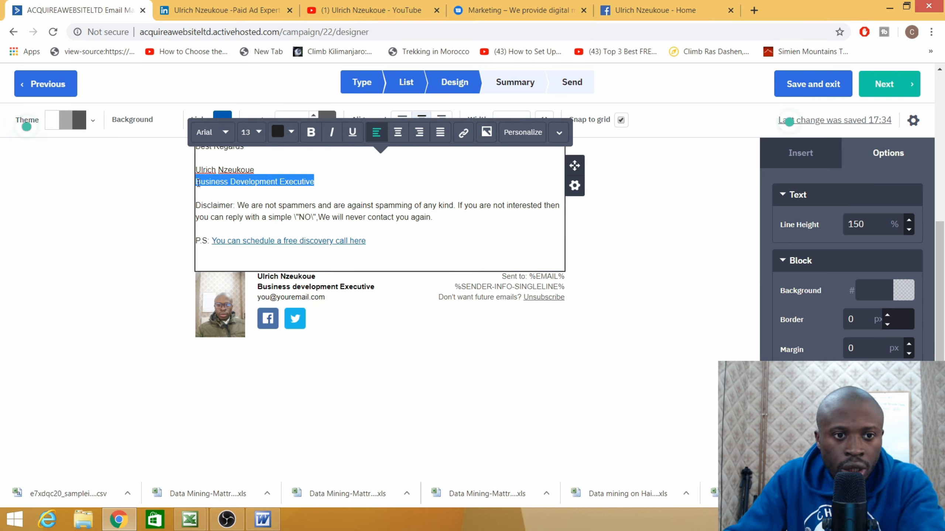
- Delete the duplicated title line from the body and open the footer's social icon settings
{"action": "key", "text": "BackSpace"}
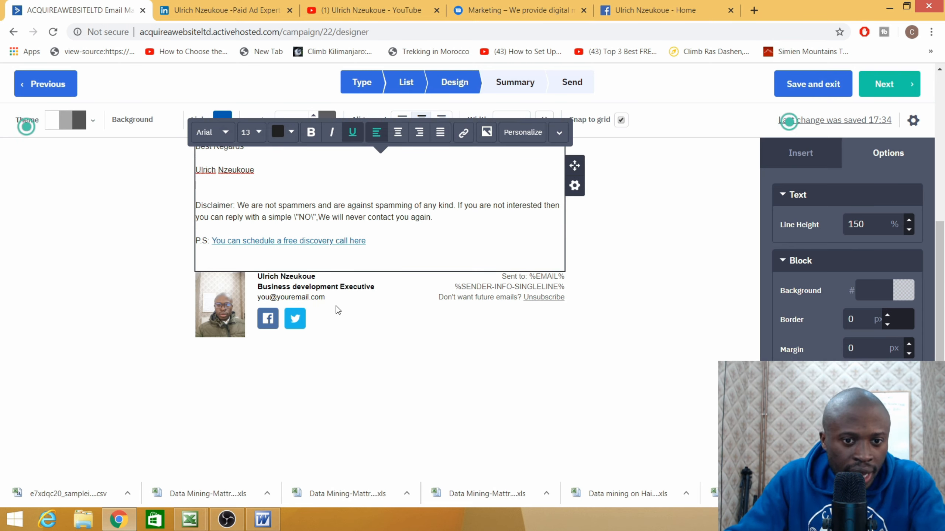
{"action": "left_click", "coordinate": [295, 319]}
{"action": "scroll", "coordinate": [526, 265], "scroll_direction": "down", "scroll_amount": 3}
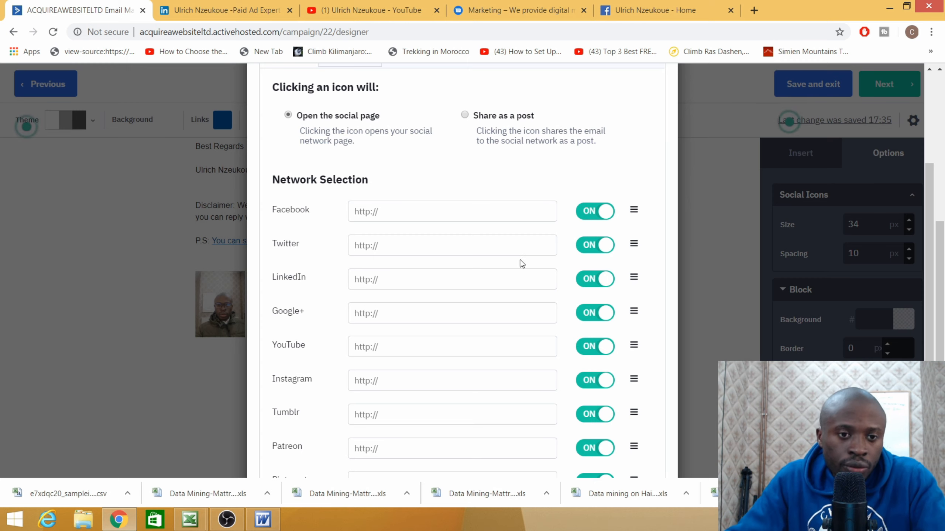
- Switch off the Twitter, Google+, Instagram, Tumblr, Patreon, Pinterest, Wordpress and Email icons
{"action": "left_click", "coordinate": [592, 247]}
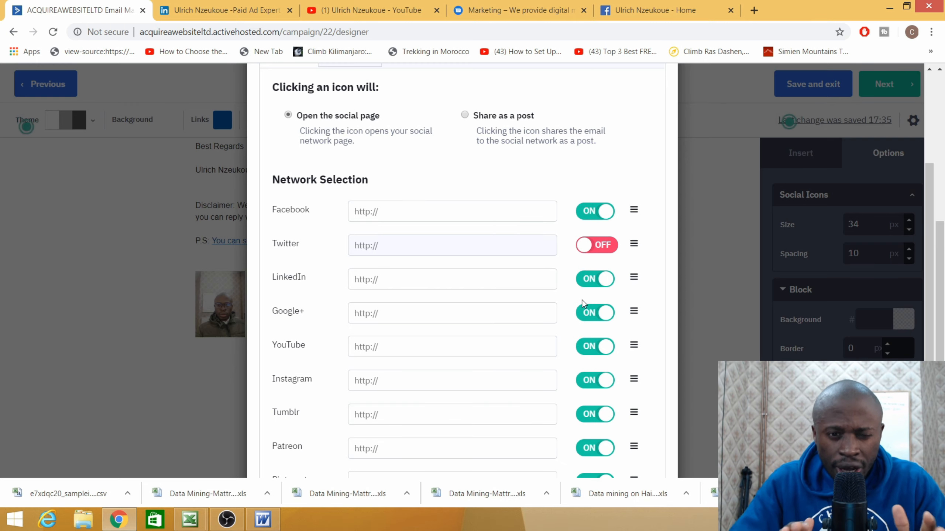
{"action": "left_click", "coordinate": [592, 313]}
{"action": "left_click", "coordinate": [592, 380]}
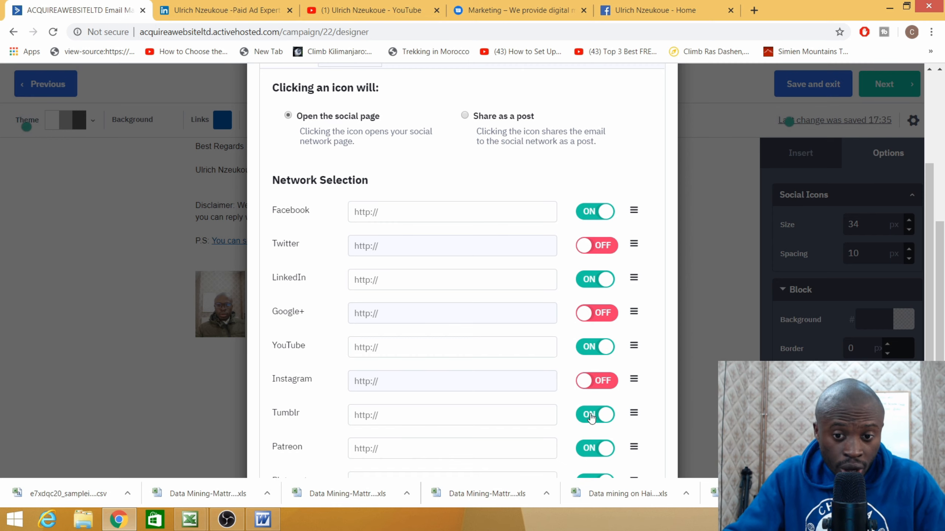
{"action": "left_click", "coordinate": [592, 414]}
{"action": "scroll", "coordinate": [580, 406], "scroll_direction": "down", "scroll_amount": 5}
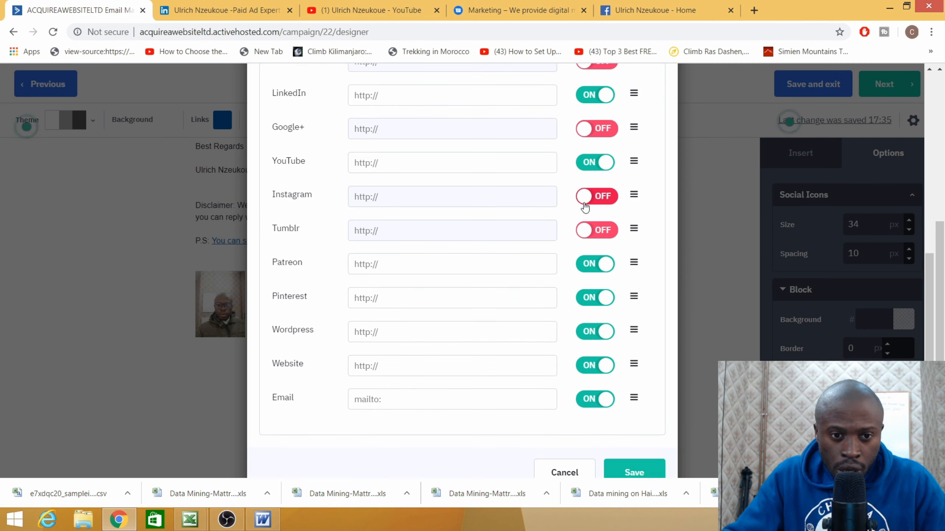
{"action": "left_click", "coordinate": [592, 274]}
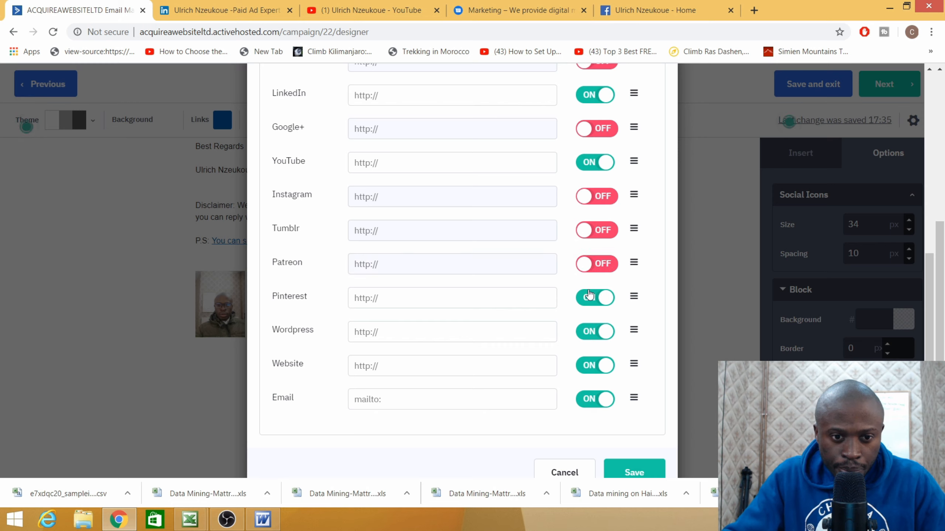
{"action": "left_click", "coordinate": [591, 304]}
{"action": "left_click", "coordinate": [589, 334]}
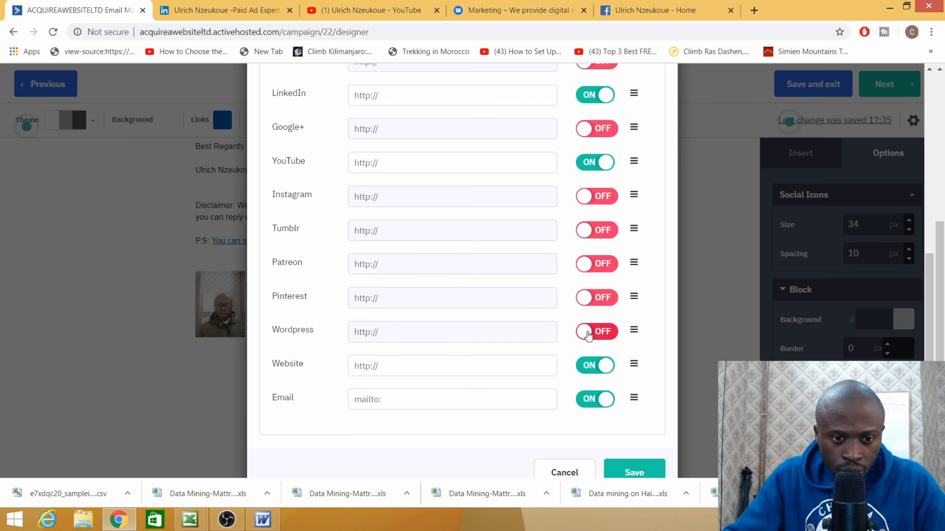
{"action": "left_click", "coordinate": [595, 402]}
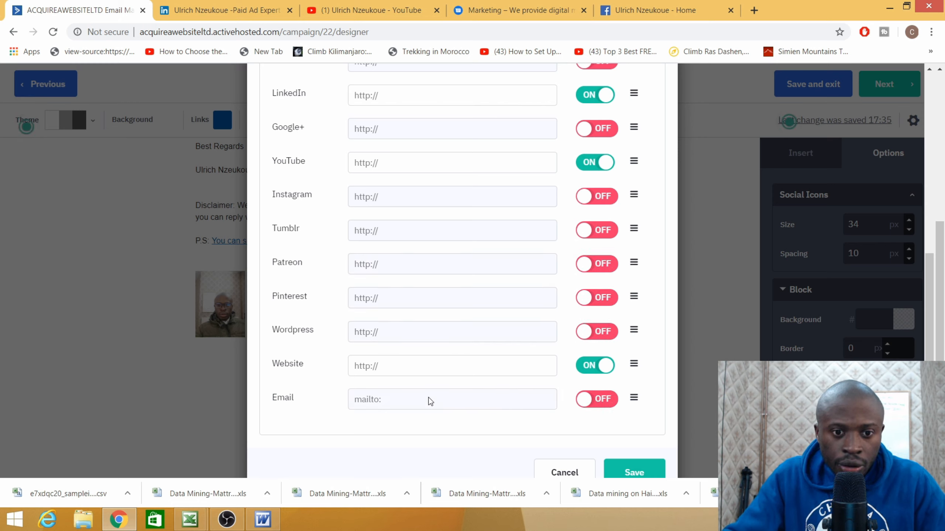
- Paste the company website's address into the Website icon link
{"action": "left_click", "coordinate": [521, 13]}
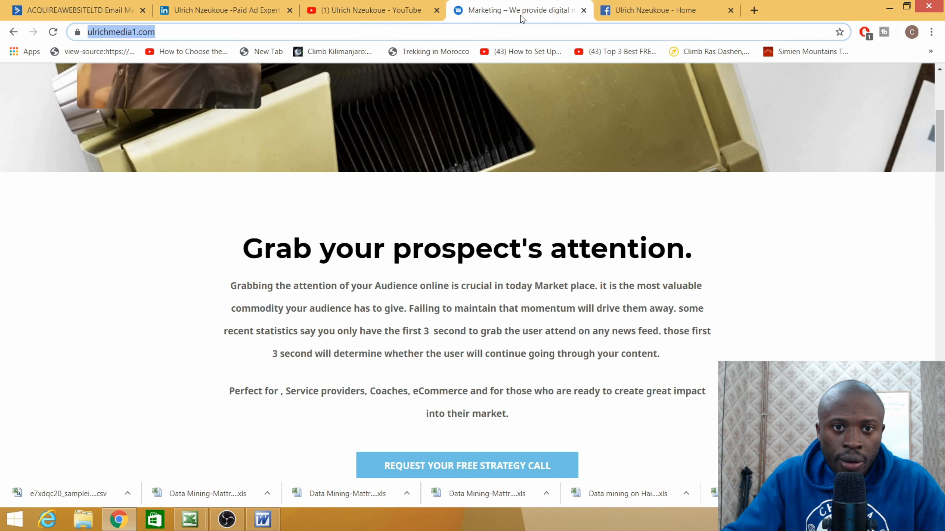
{"action": "left_click", "coordinate": [111, 36]}
{"action": "right_click", "coordinate": [108, 33]}
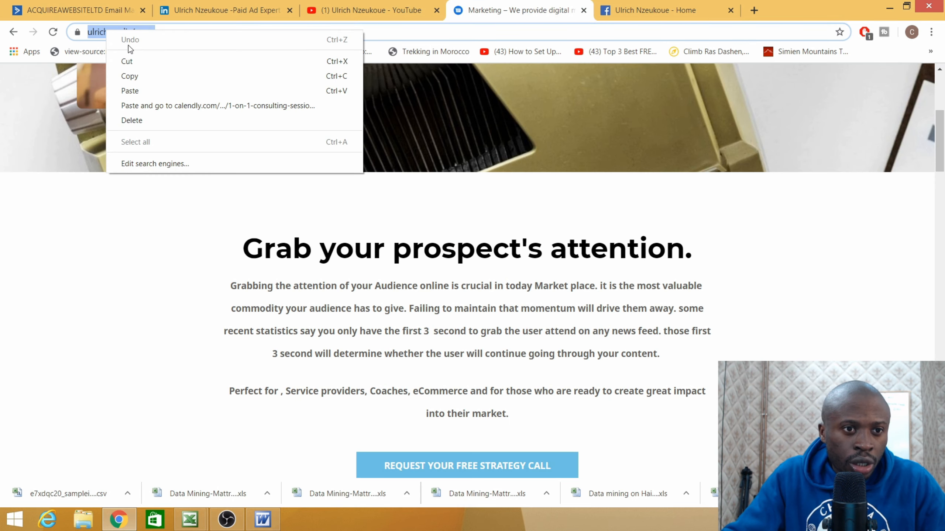
{"action": "left_click", "coordinate": [131, 79]}
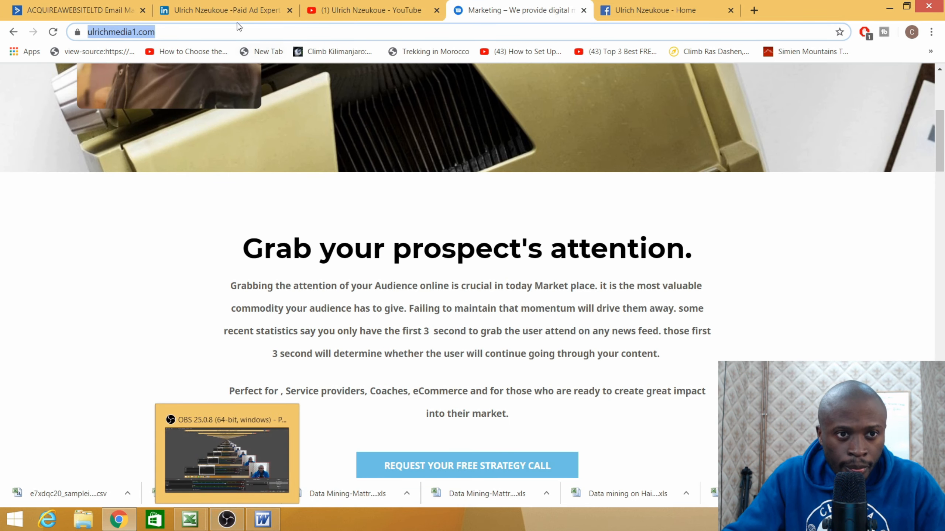
{"action": "left_click", "coordinate": [82, 10]}
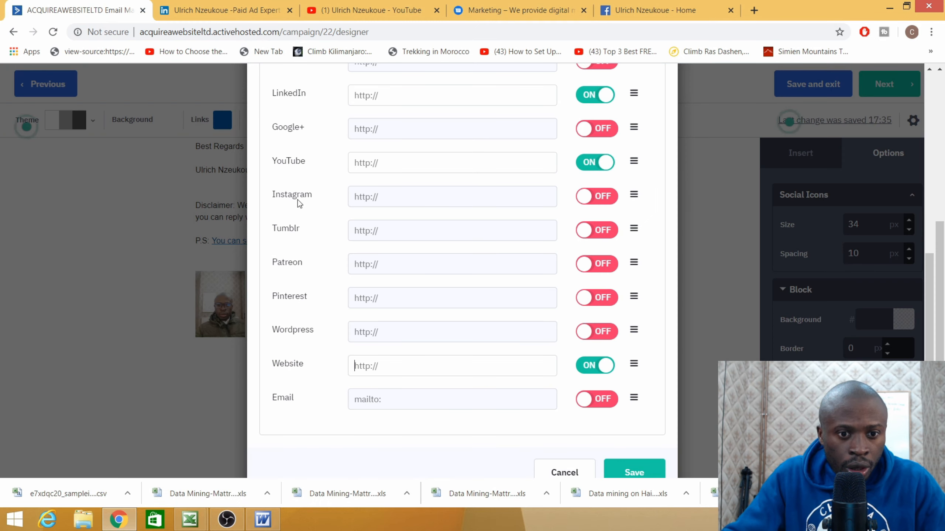
{"action": "right_click", "coordinate": [361, 366]}
{"action": "left_click", "coordinate": [394, 251]}
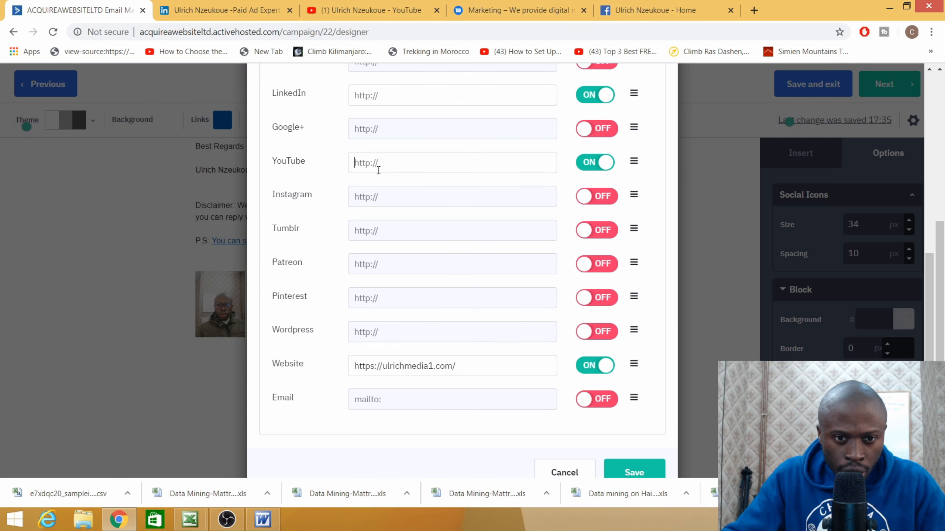
- Paste the YouTube channel address into the YouTube icon link
{"action": "left_click", "coordinate": [372, 10]}
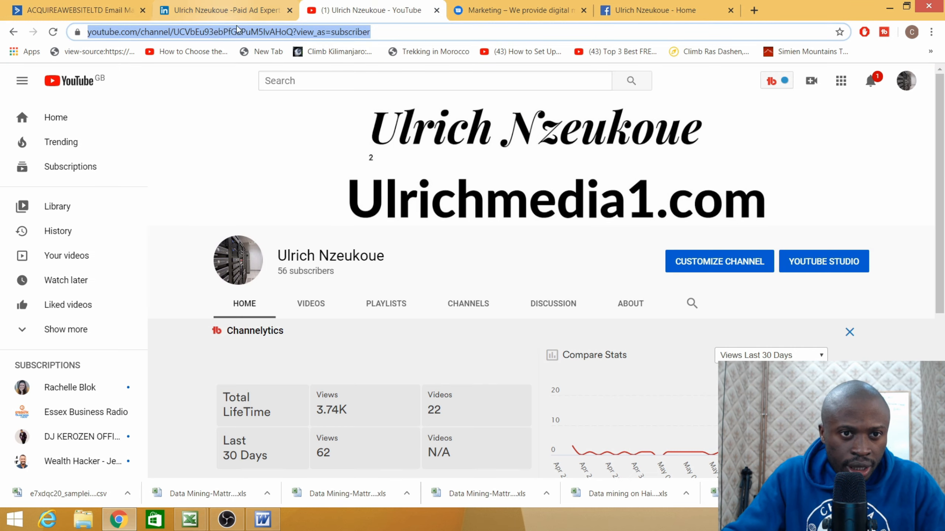
{"action": "right_click", "coordinate": [265, 32]}
{"action": "left_click", "coordinate": [291, 78]}
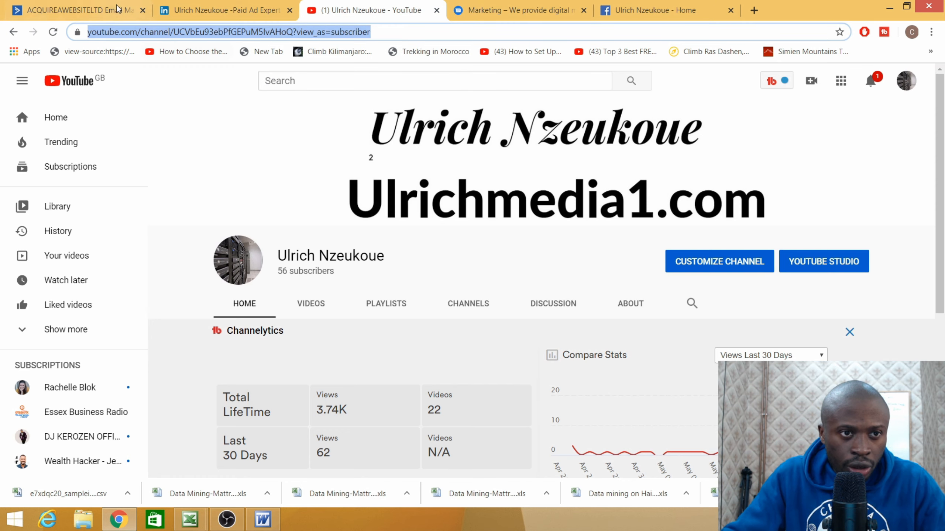
{"action": "left_click", "coordinate": [75, 10]}
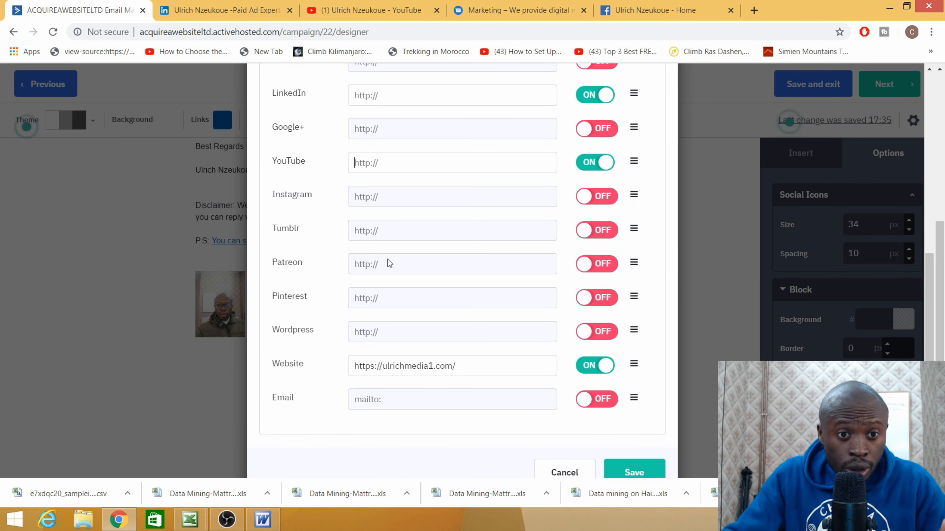
{"action": "left_click", "coordinate": [372, 162]}
{"action": "right_click", "coordinate": [373, 162]}
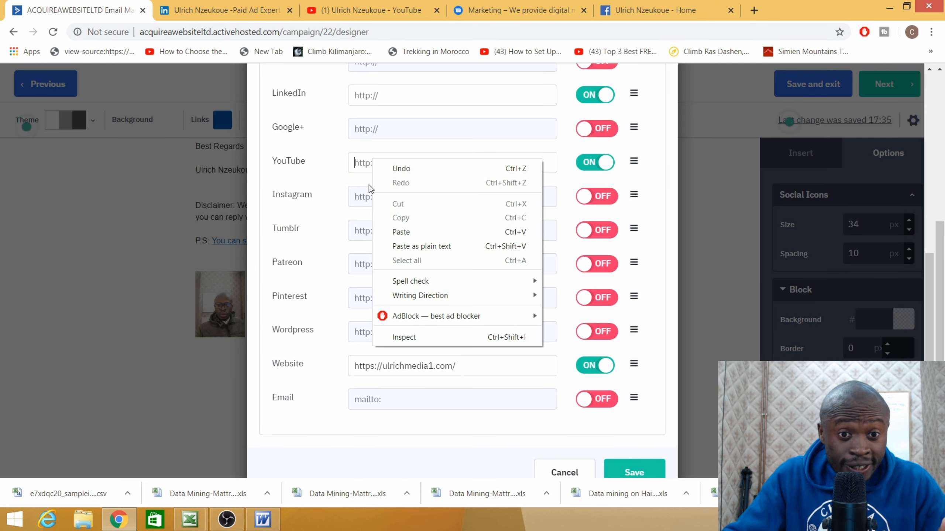
{"action": "left_click", "coordinate": [401, 232]}
- Paste the LinkedIn profile address into the LinkedIn icon link
{"action": "left_click", "coordinate": [223, 10]}
{"action": "left_click", "coordinate": [148, 32]}
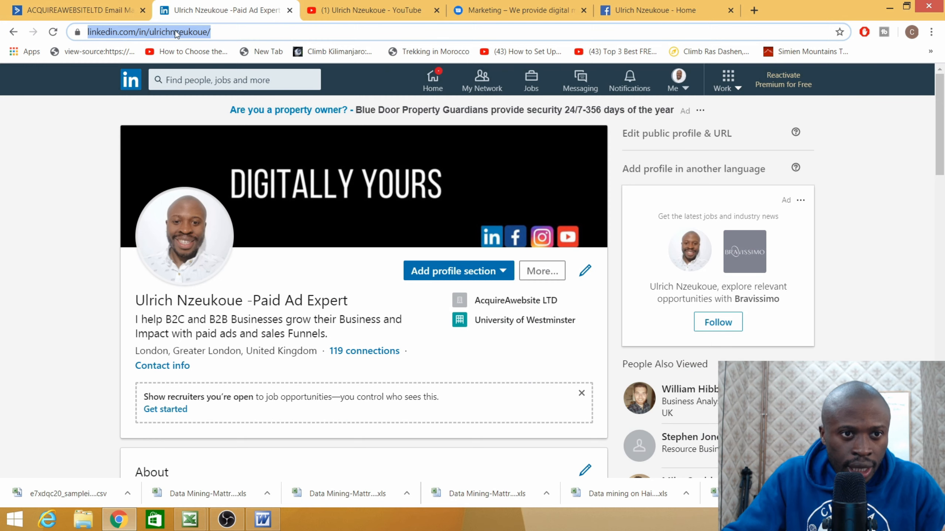
{"action": "right_click", "coordinate": [172, 32]}
{"action": "left_click", "coordinate": [203, 75]}
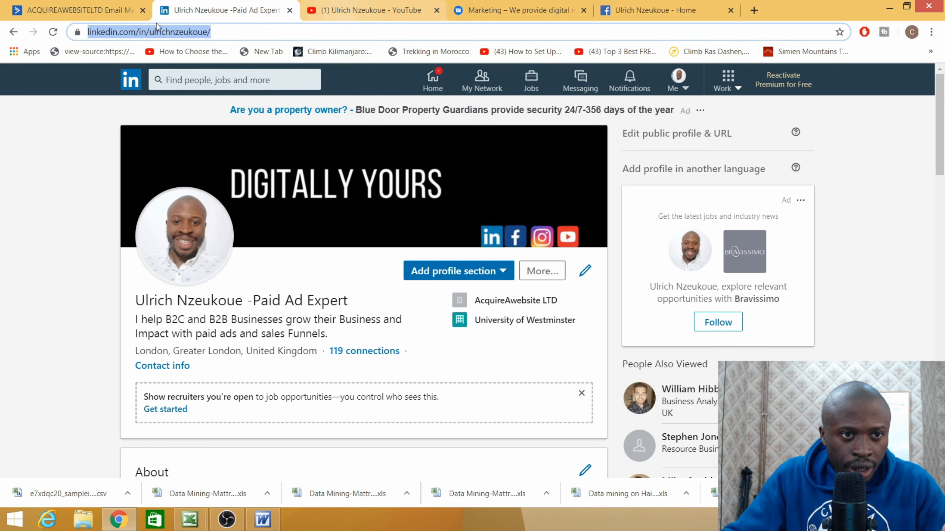
{"action": "left_click", "coordinate": [75, 10]}
{"action": "right_click", "coordinate": [373, 280]}
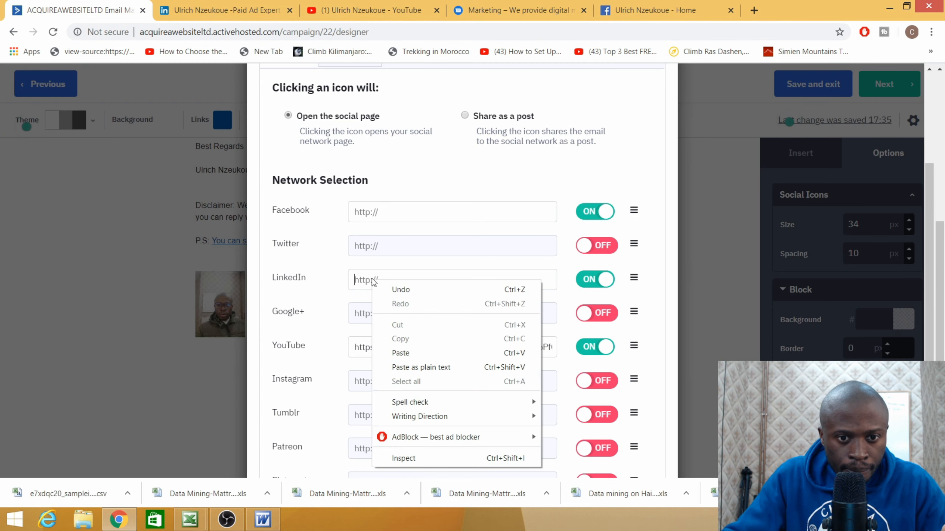
{"action": "left_click", "coordinate": [417, 353]}
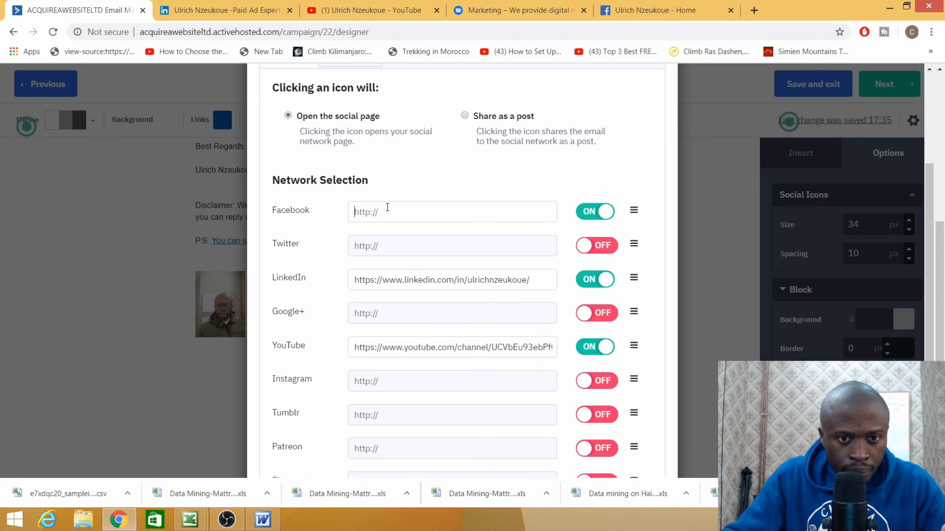
- Paste the Facebook business page address into the Facebook icon link
{"action": "left_click", "coordinate": [670, 10]}
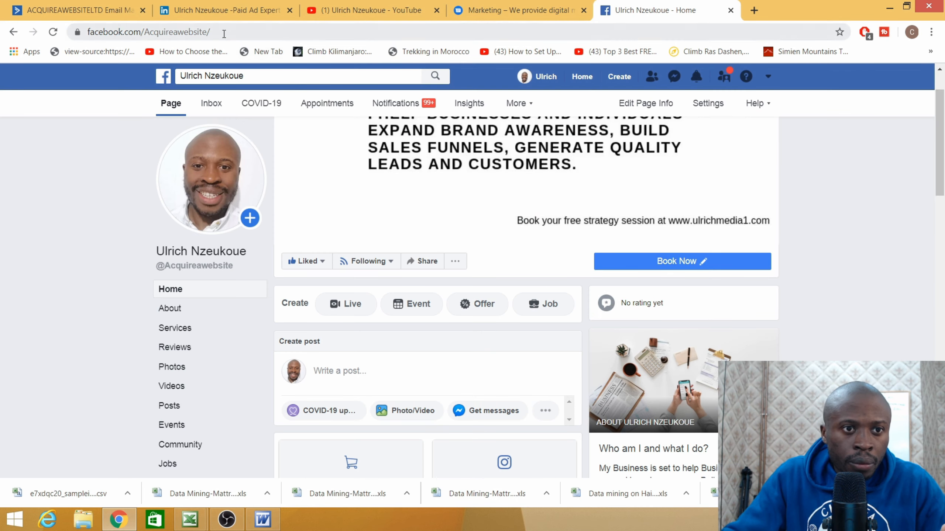
{"action": "left_click", "coordinate": [120, 33]}
{"action": "right_click", "coordinate": [120, 33]}
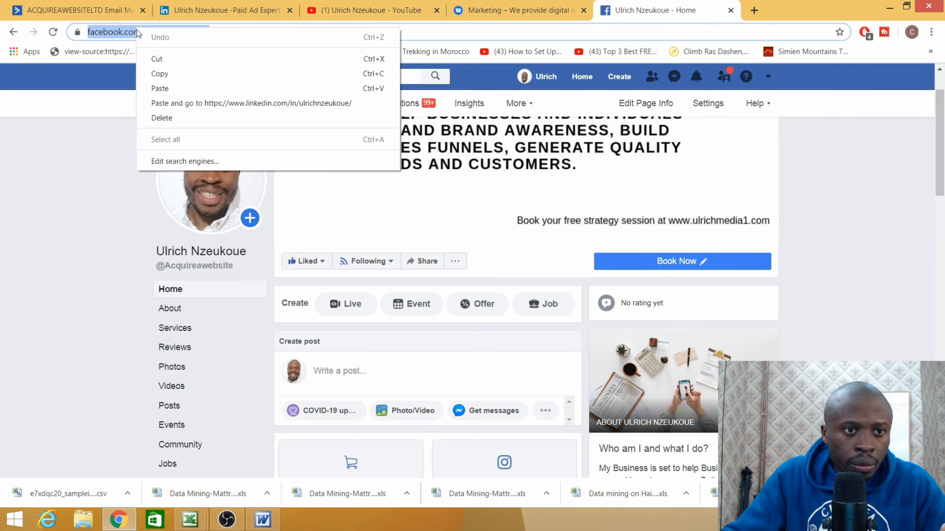
{"action": "left_click", "coordinate": [164, 79]}
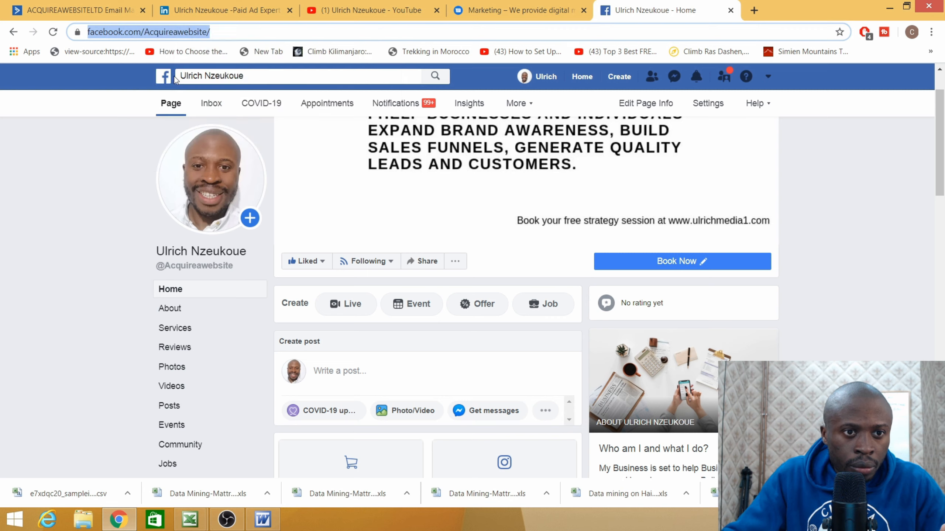
{"action": "left_click", "coordinate": [71, 10]}
{"action": "right_click", "coordinate": [390, 215]}
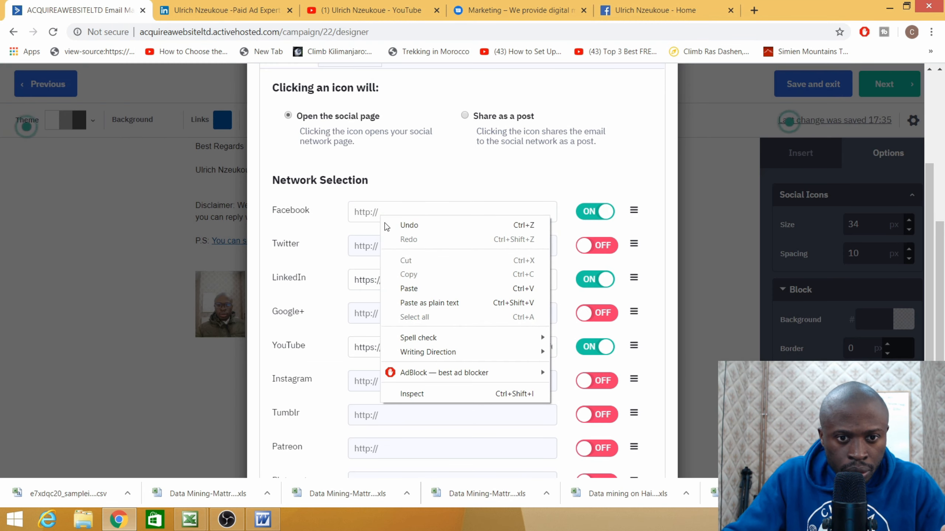
{"action": "left_click", "coordinate": [411, 288]}
{"action": "scroll", "coordinate": [433, 273], "scroll_direction": "down", "scroll_amount": 5}
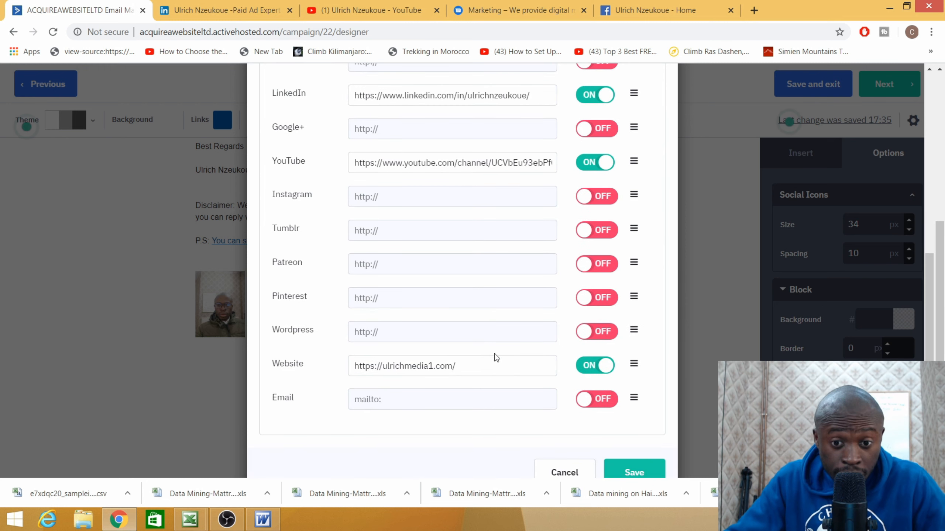
{"action": "scroll", "coordinate": [515, 347], "scroll_direction": "down", "scroll_amount": 1}
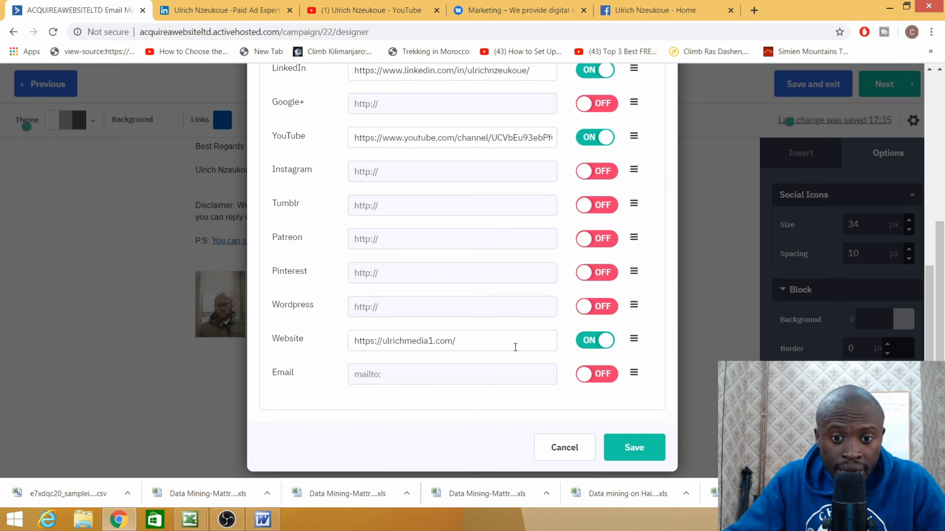
- Save the social icon links and check the Facebook, LinkedIn, YouTube and Website icons in the signature
{"action": "left_click", "coordinate": [638, 455]}
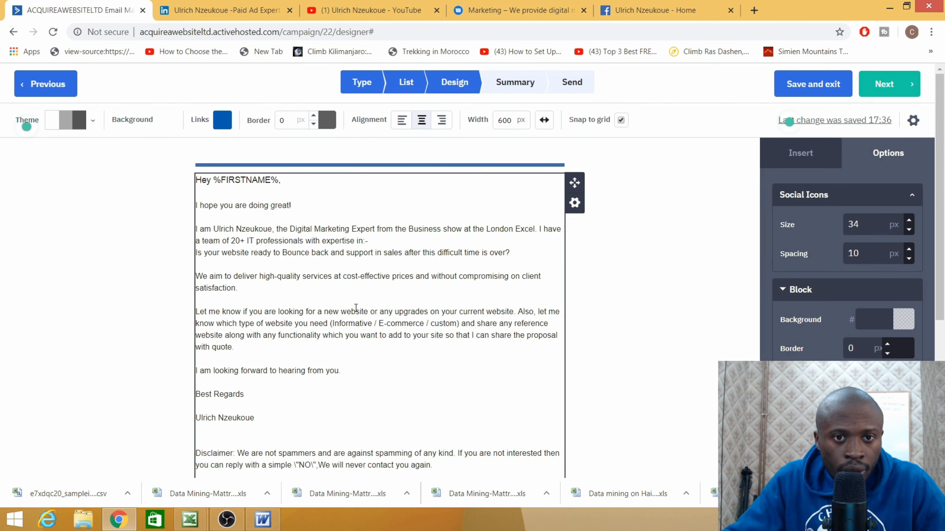
{"action": "scroll", "coordinate": [385, 254], "scroll_direction": "down", "scroll_amount": 5}
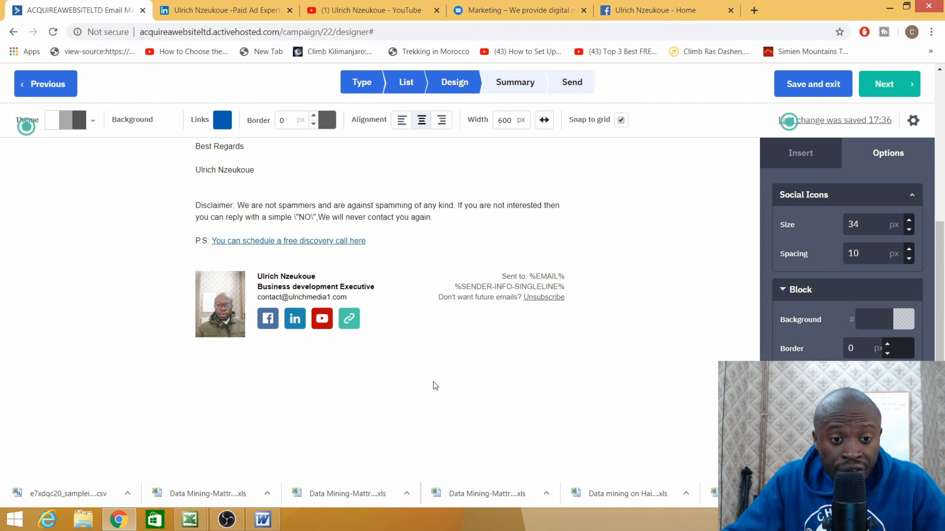
{"action": "scroll", "coordinate": [433, 382], "scroll_direction": "up", "scroll_amount": 5}
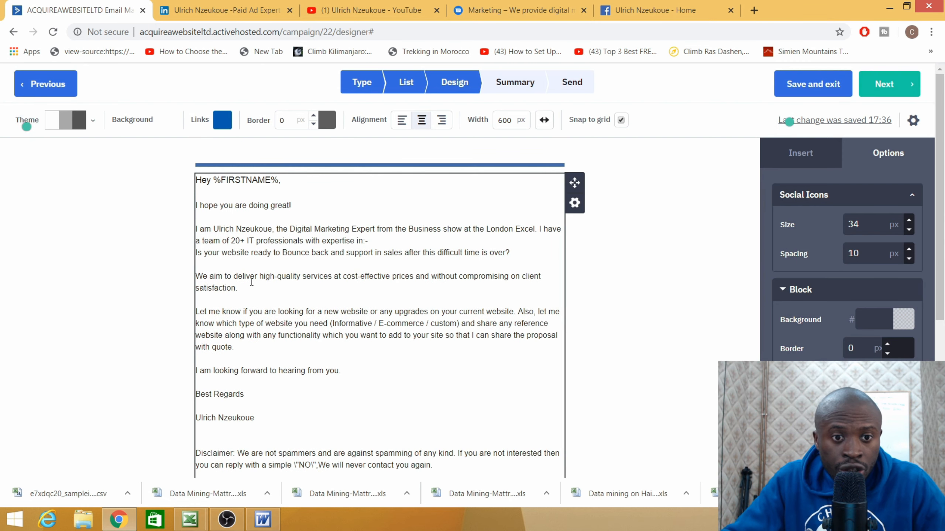
{"action": "scroll", "coordinate": [266, 229], "scroll_direction": "down", "scroll_amount": 5}
{"action": "scroll", "coordinate": [372, 316], "scroll_direction": "up", "scroll_amount": 5}
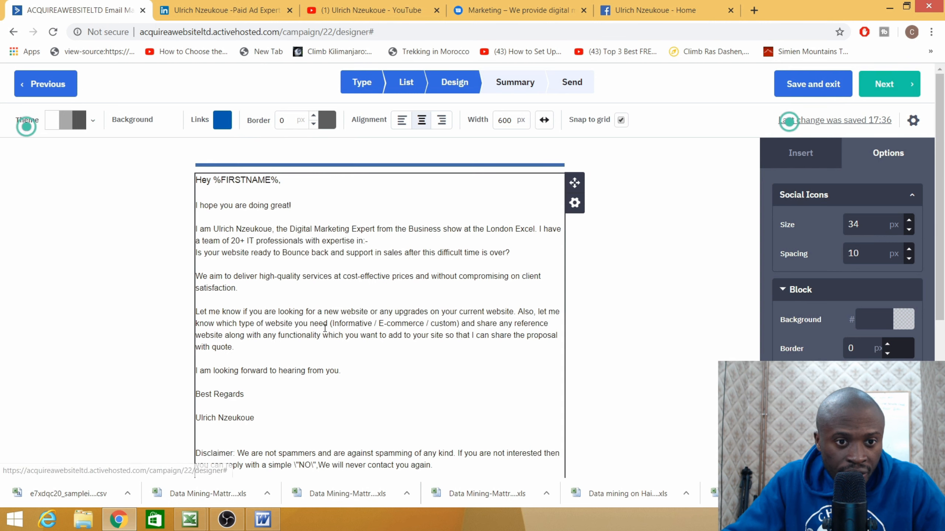
{"action": "scroll", "coordinate": [430, 341], "scroll_direction": "down", "scroll_amount": 5}
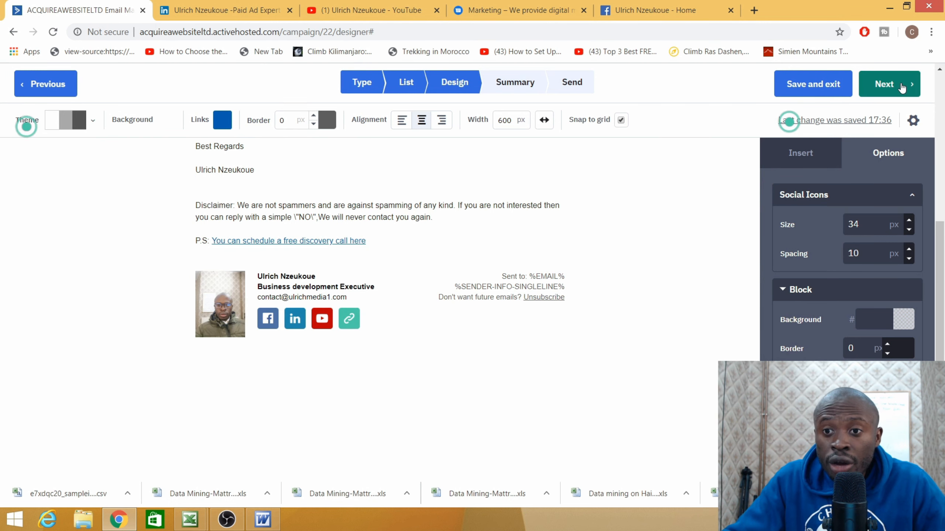
- Open the Campaign Summary and confirm the Spam Check reads Passed
{"action": "left_click", "coordinate": [883, 84]}
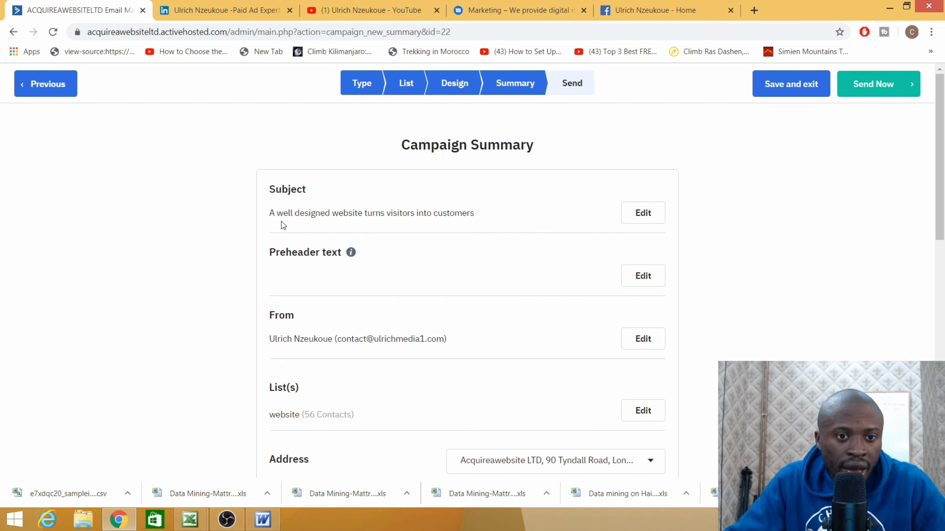
{"action": "scroll", "coordinate": [363, 251], "scroll_direction": "down", "scroll_amount": 5}
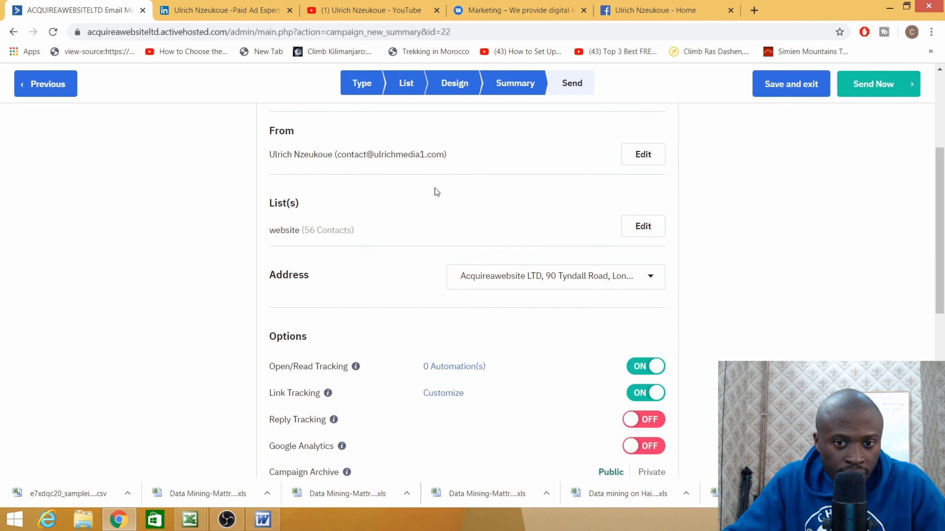
{"action": "scroll", "coordinate": [424, 286], "scroll_direction": "down", "scroll_amount": 5}
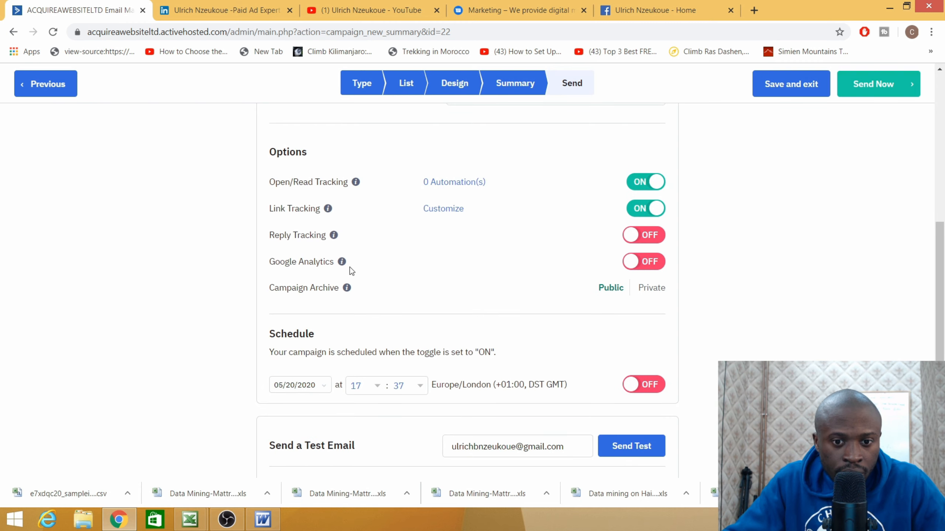
{"action": "scroll", "coordinate": [350, 268], "scroll_direction": "down", "scroll_amount": 5}
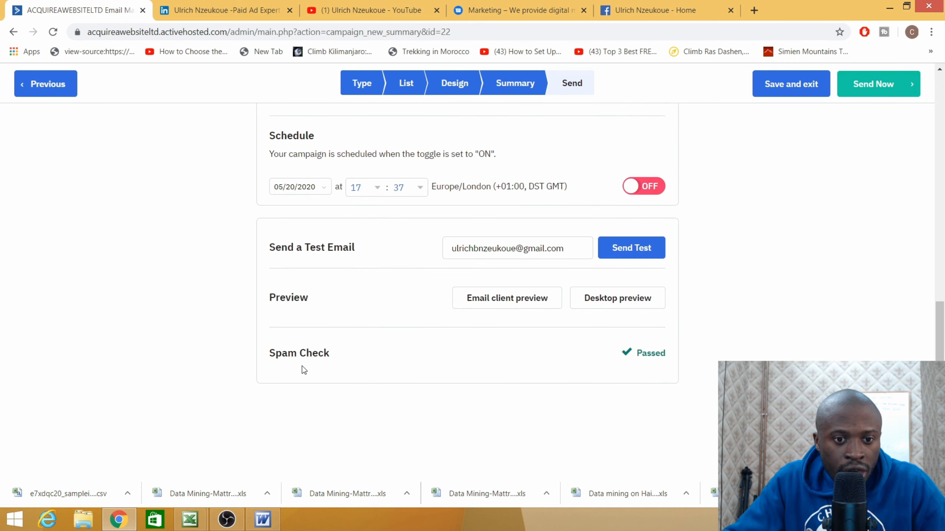
{"action": "left_click_drag", "start_coordinate": [337, 354], "coordinate": [270, 353]}
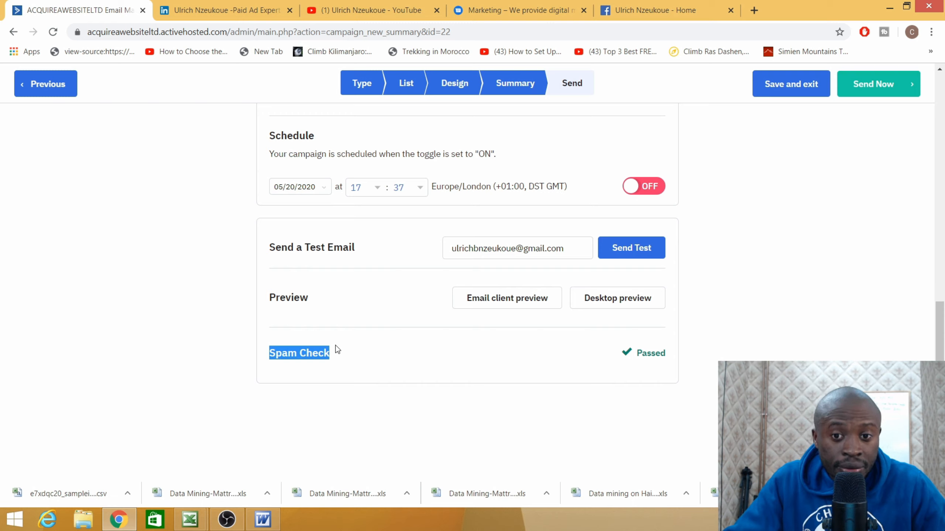